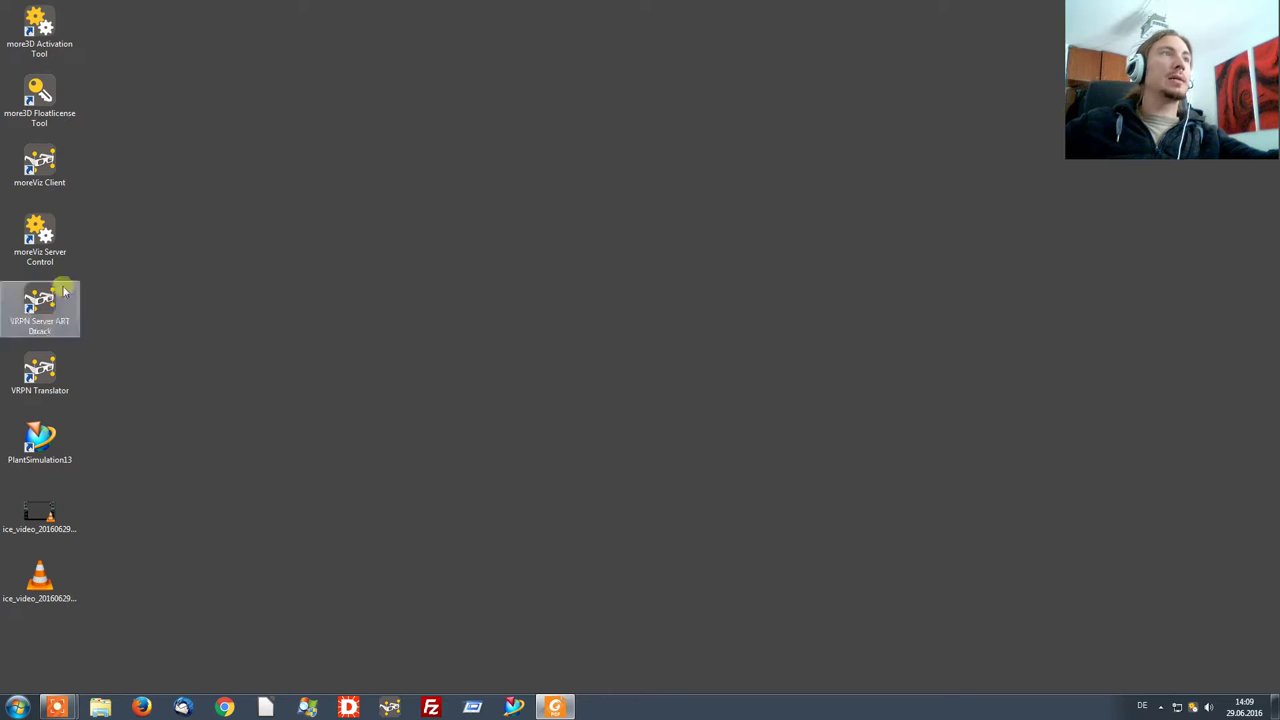
- Select the moreViz Server Control icon on the desktop
click(40, 237)
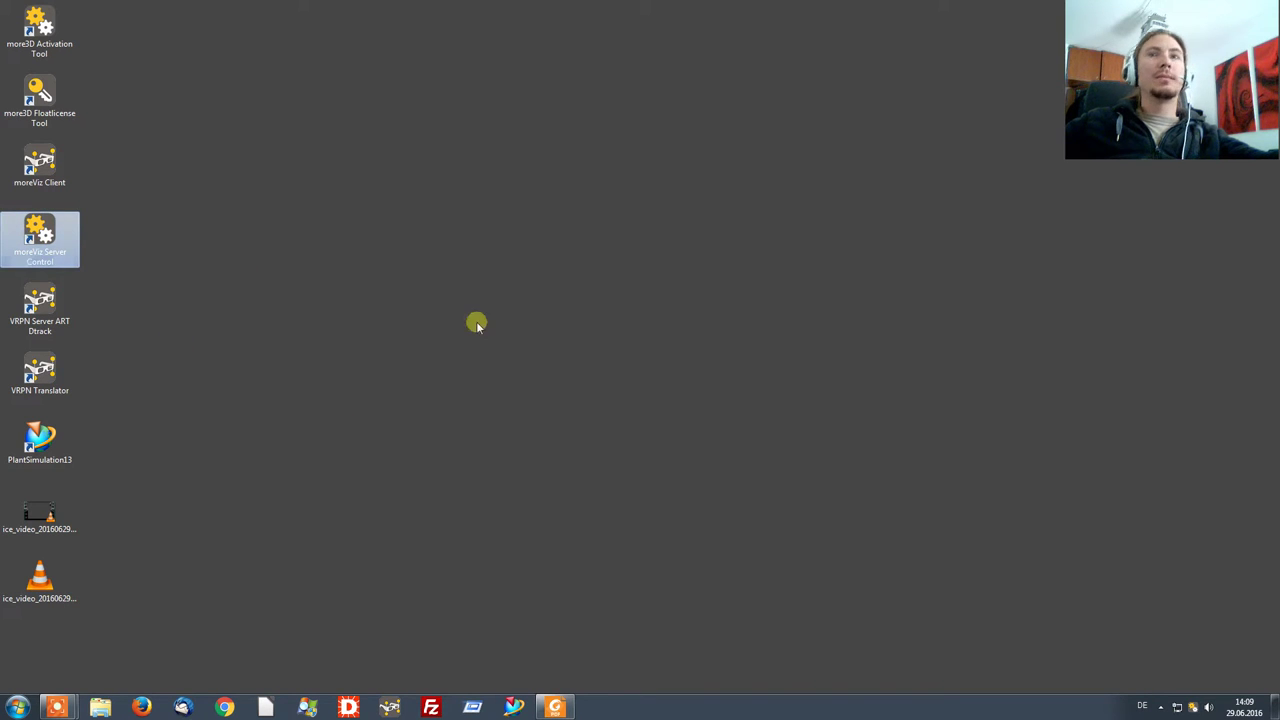
- Open the moreViz Server Control properties and inspect the PC 1 address 127.0.0.1
right_click(1195, 709)
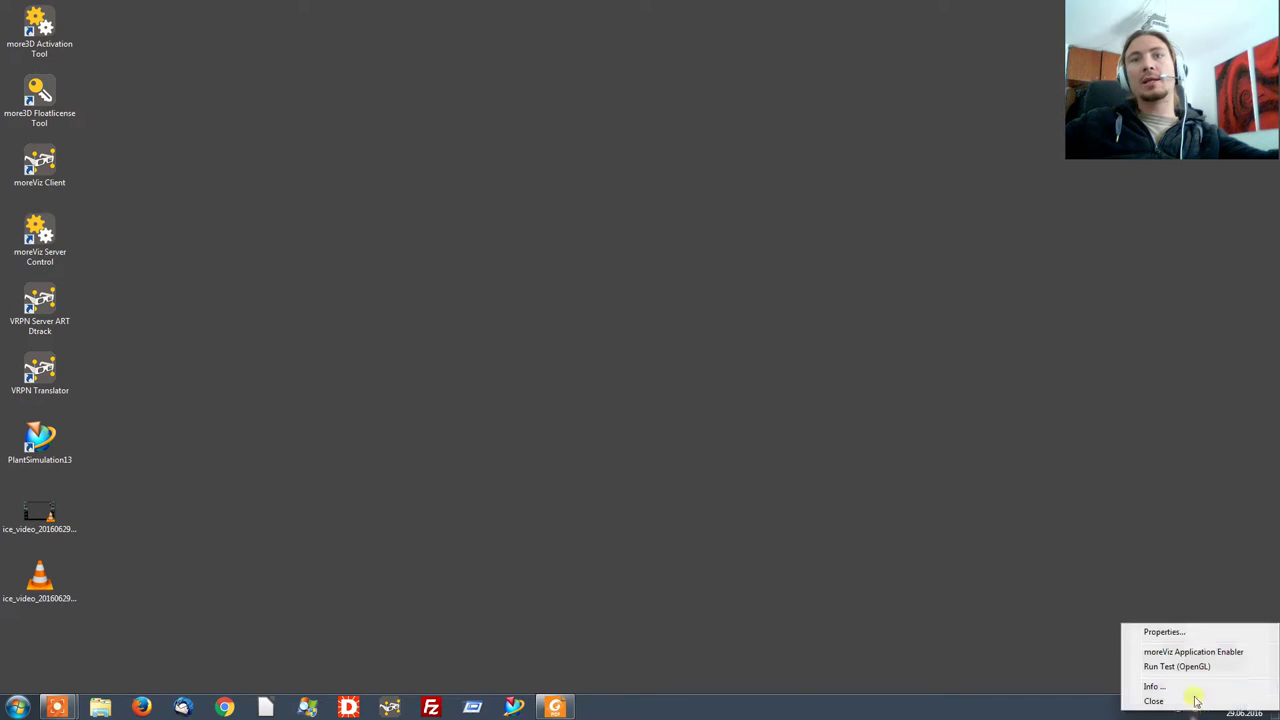
click(1185, 633)
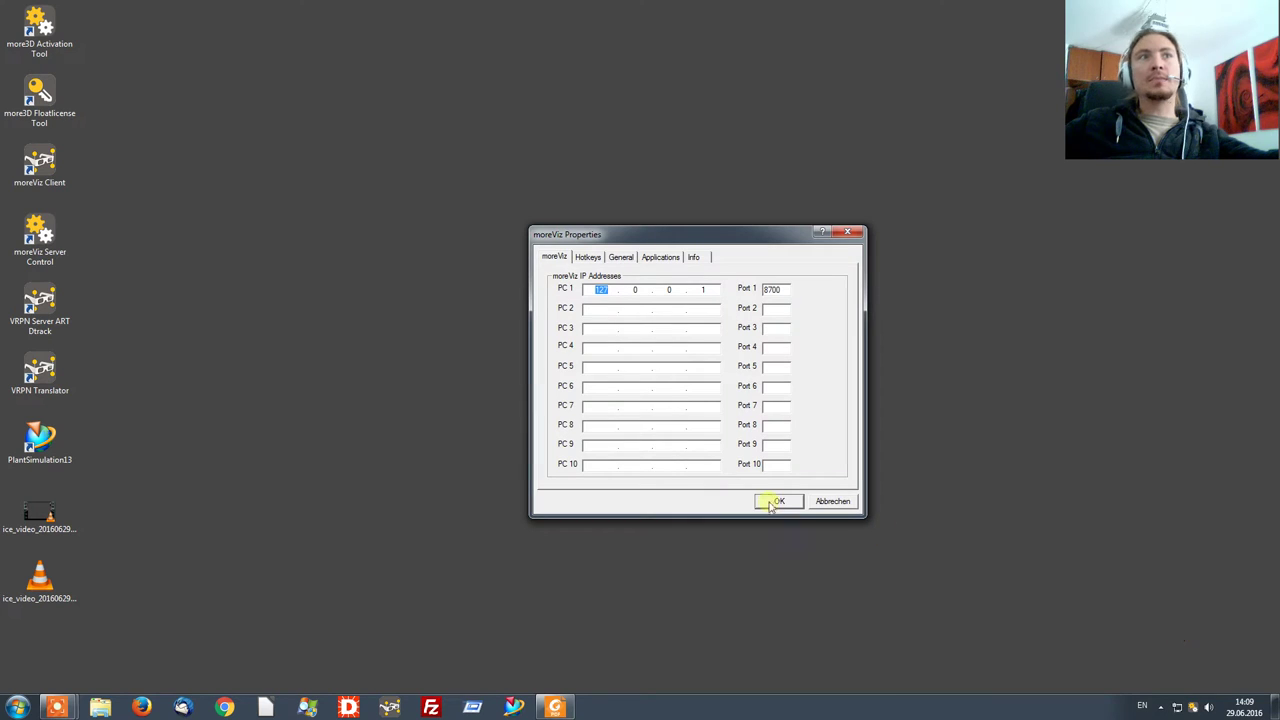
click(609, 311)
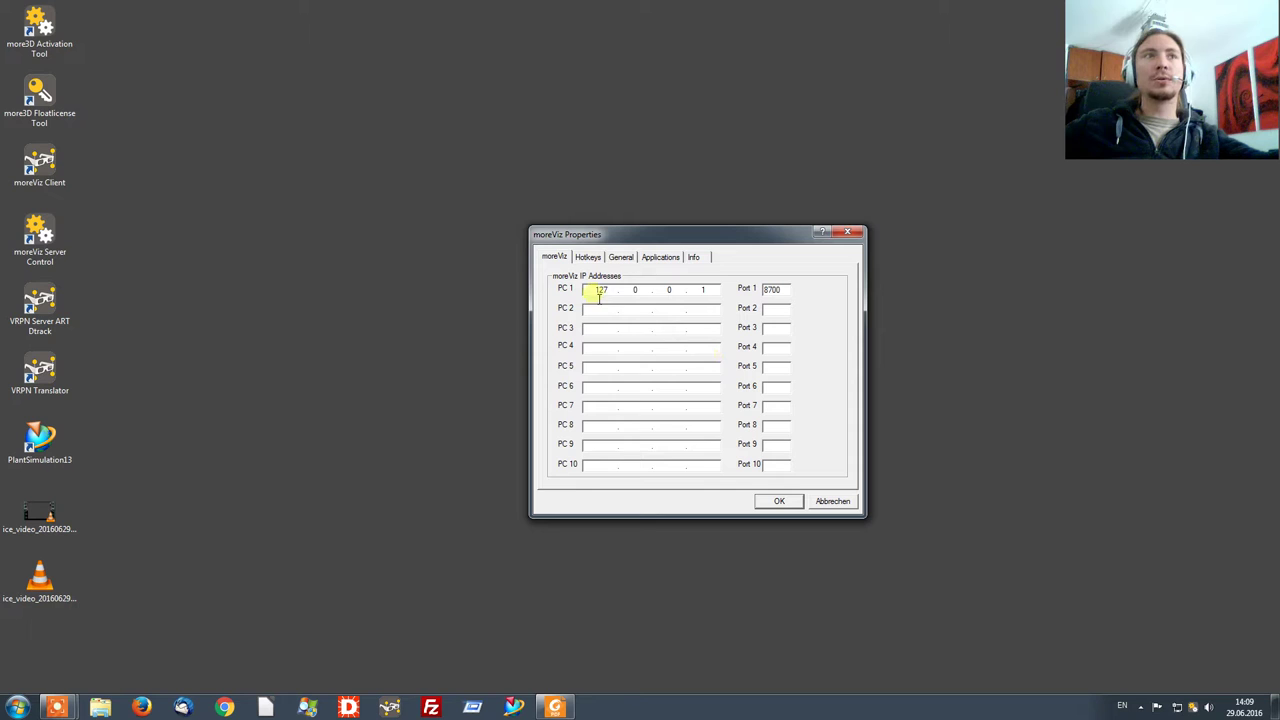
drag(591, 289, 722, 292)
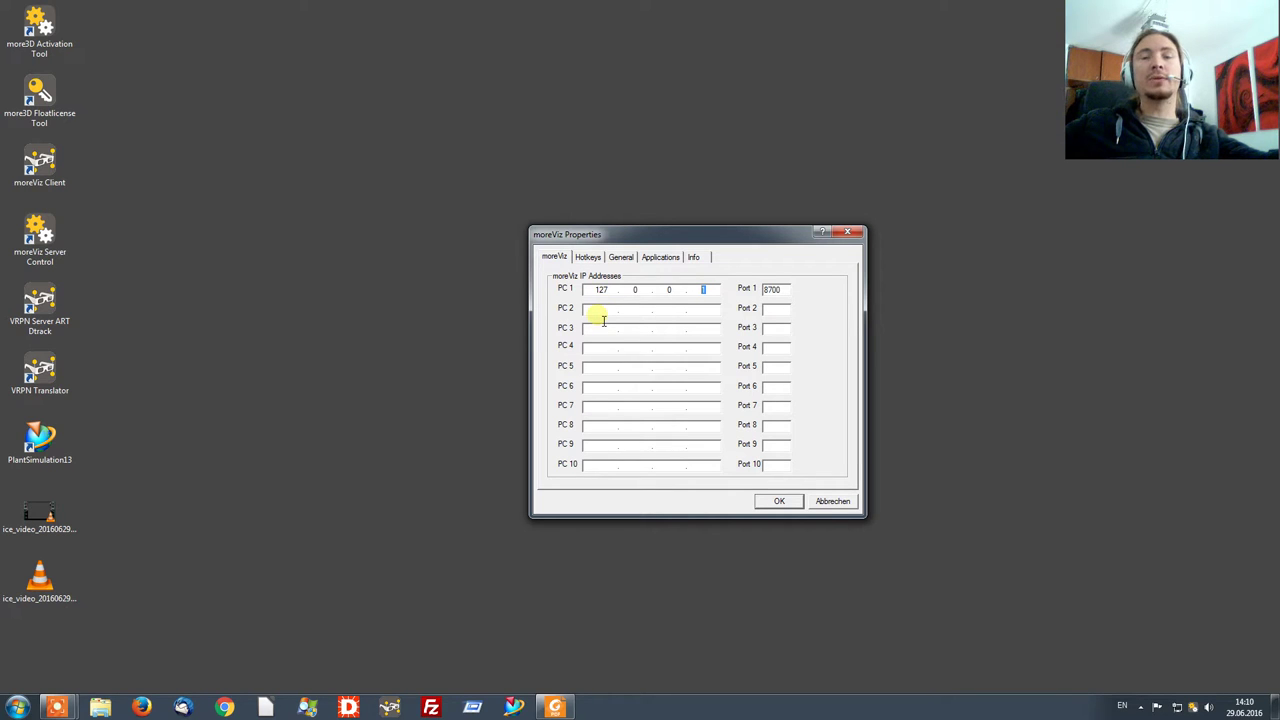
- Enter trial ports 8708 and 8716 for Port 2 and Port 3, then cancel
click(776, 316)
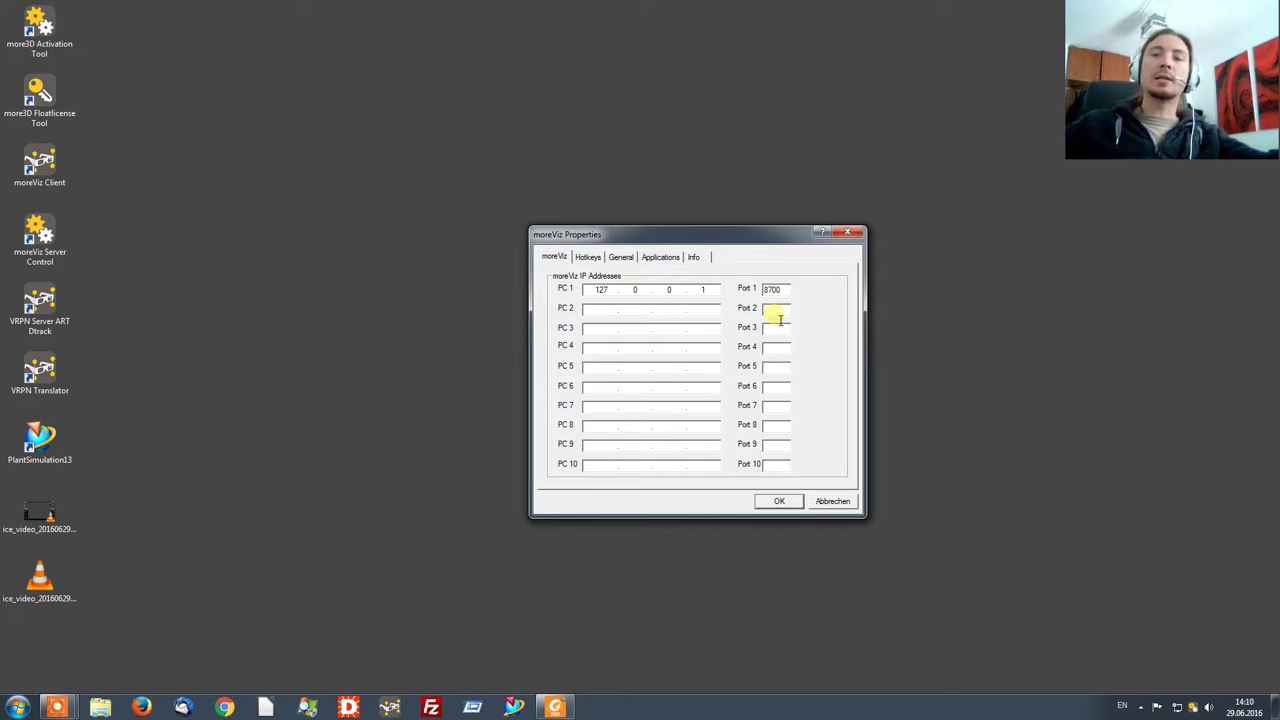
text(87)
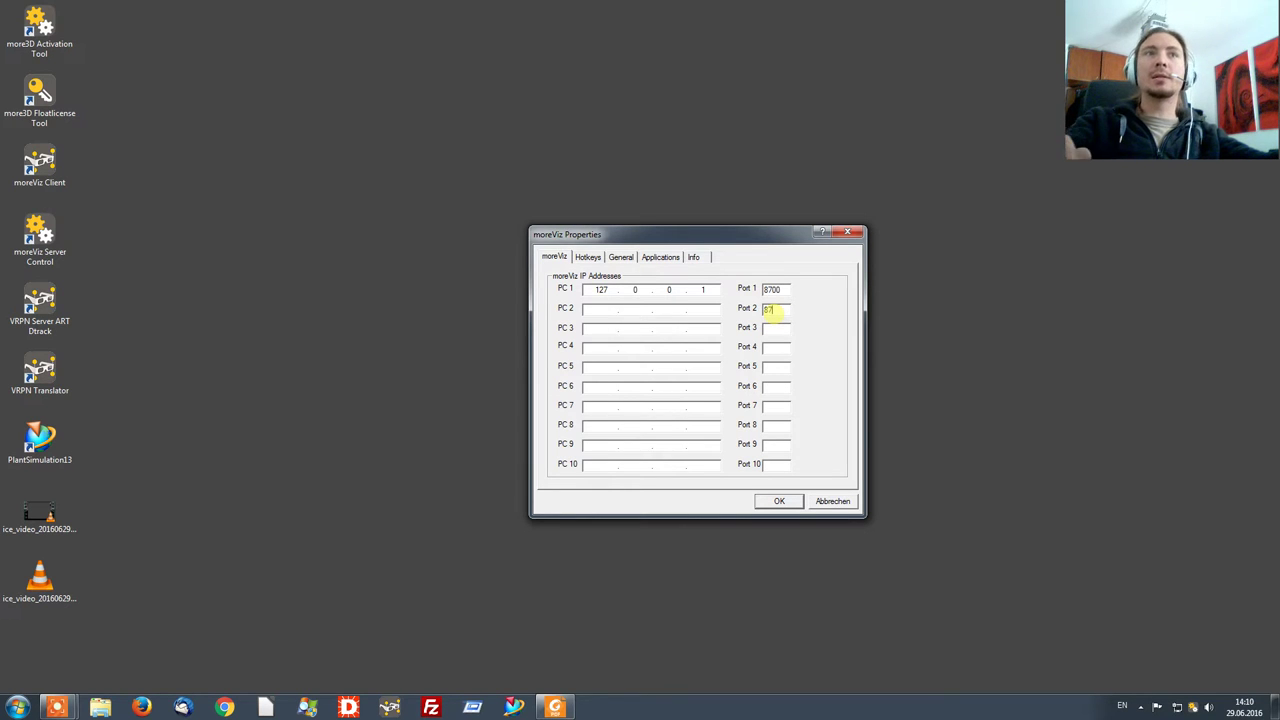
text(08)
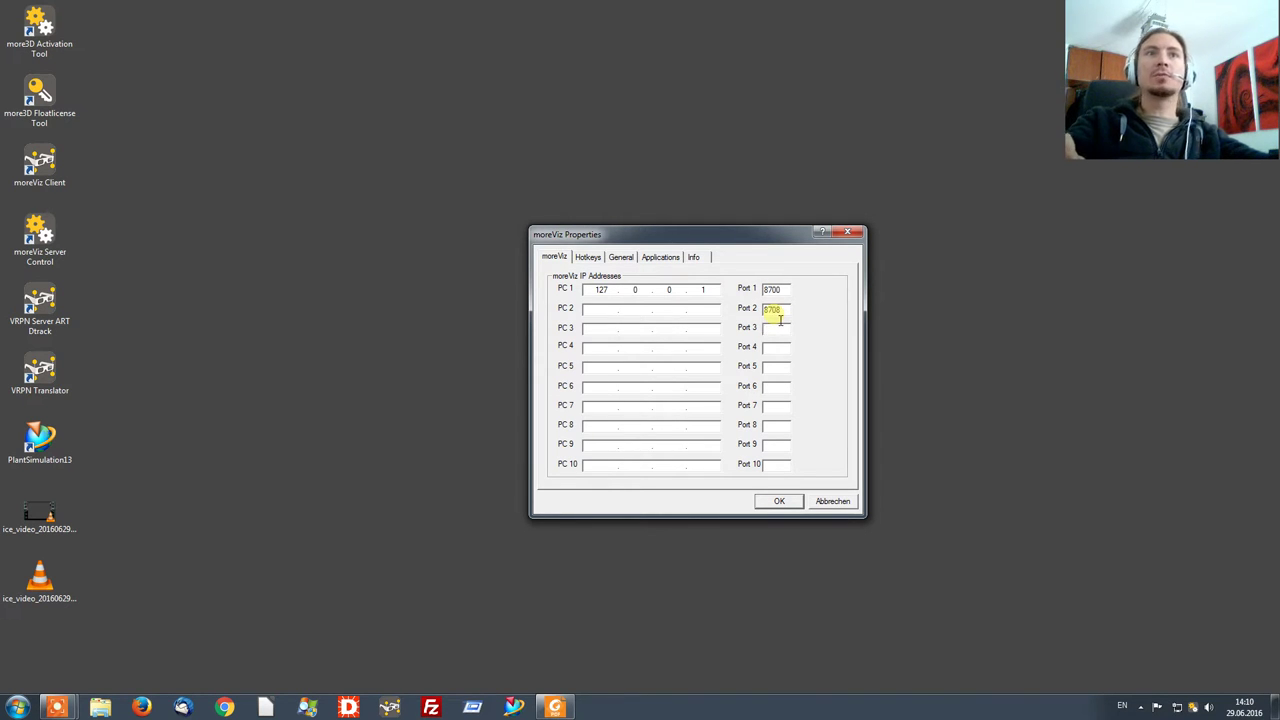
key(Tab)
text(871)
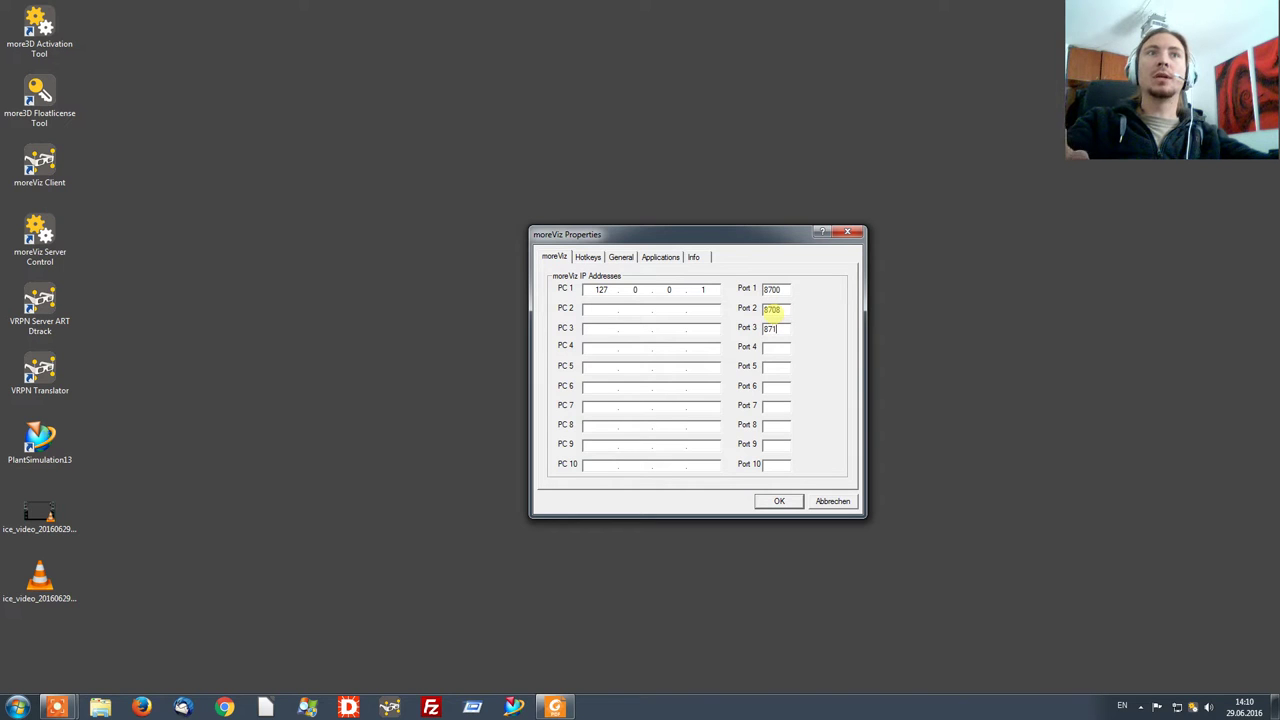
text(6)
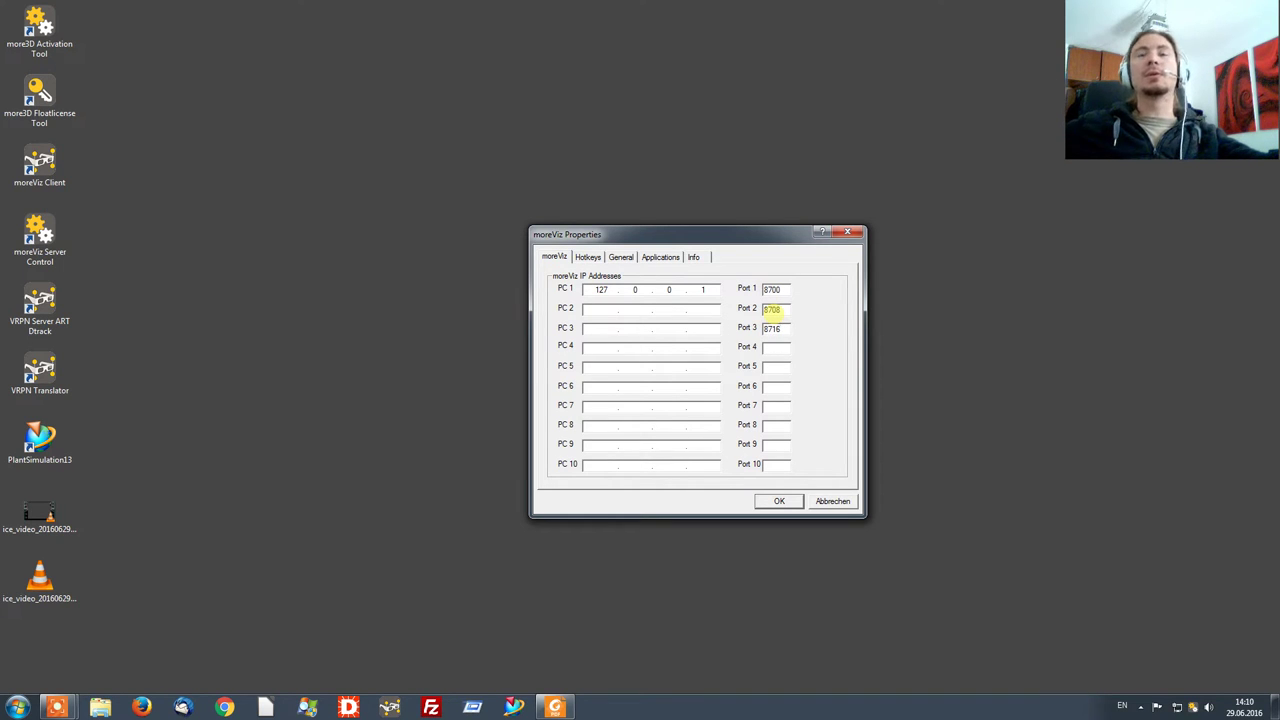
click(834, 502)
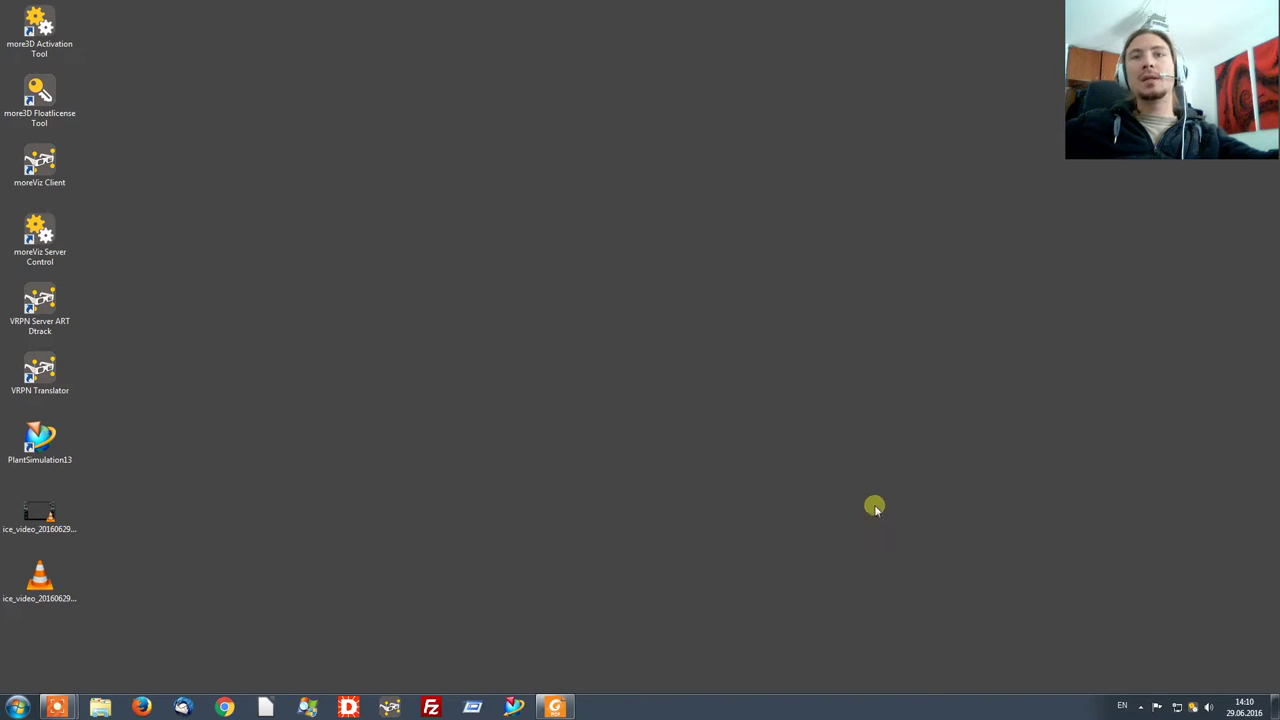
- Add PlantSimulation13.exe to more3DStereo Enabler as Win64 OpenGL, enable stereo, and save
right_click(1193, 707)
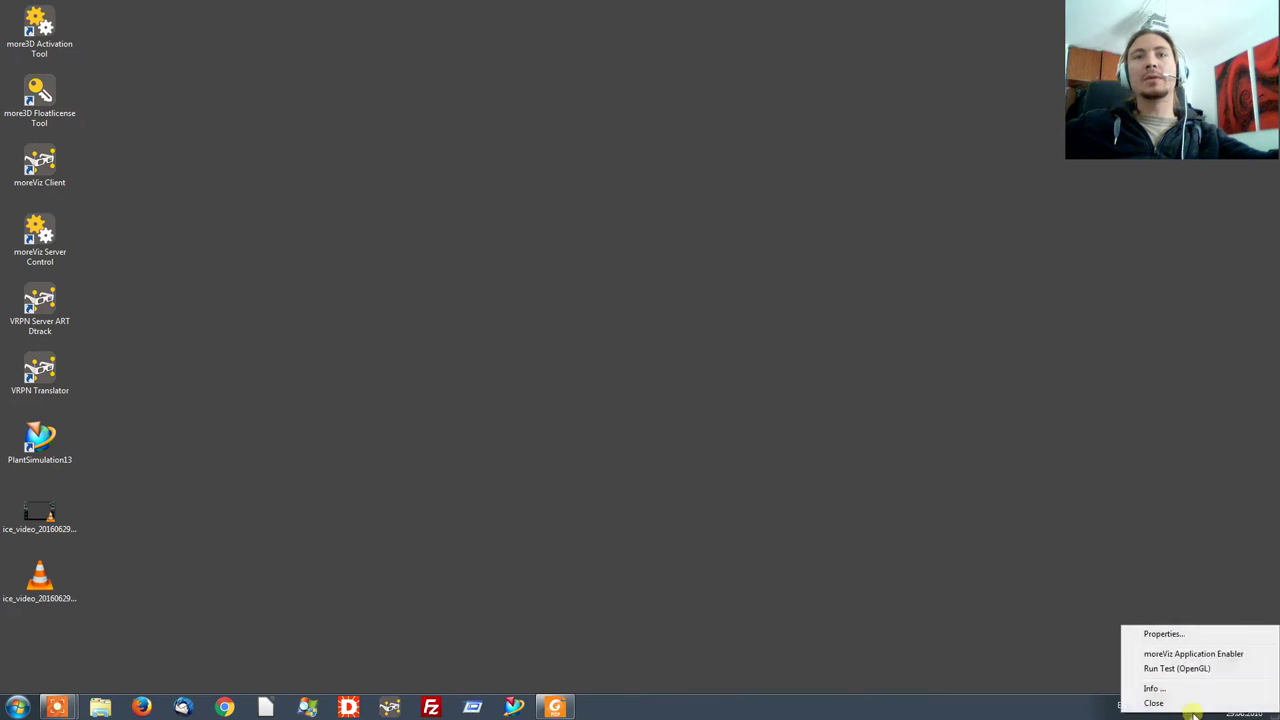
click(1227, 656)
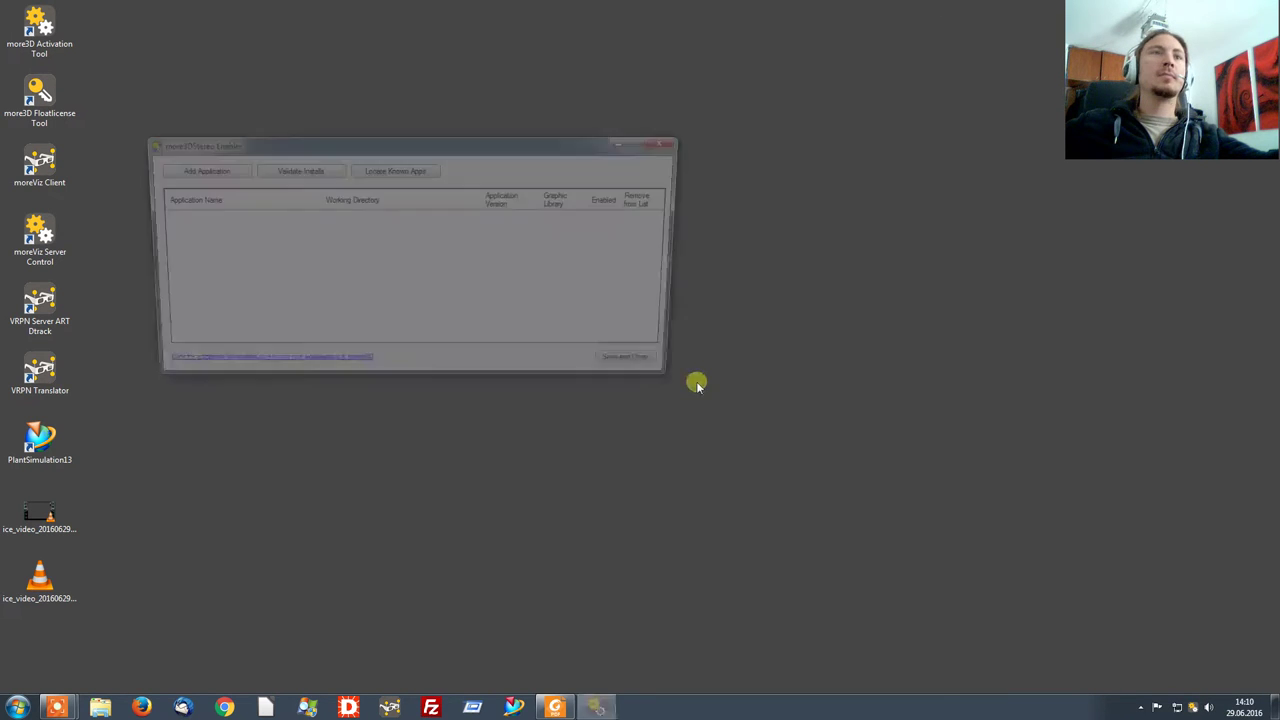
click(197, 170)
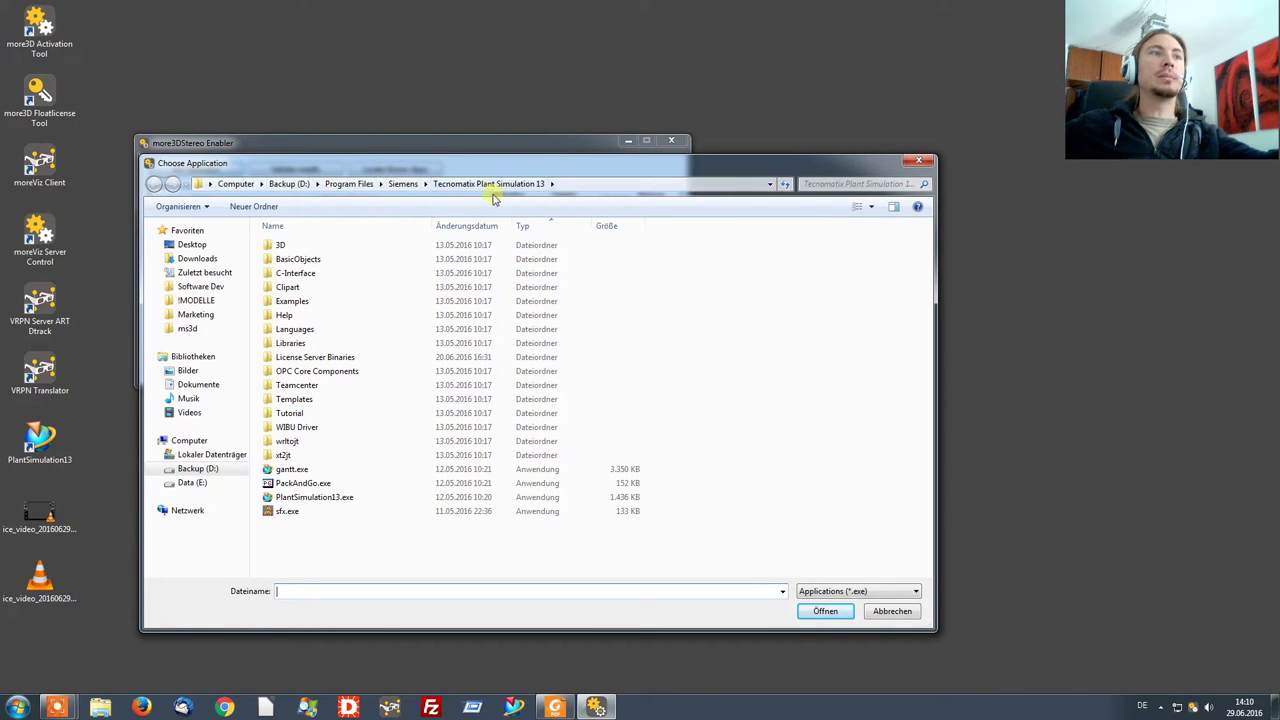
double_click(315, 499)
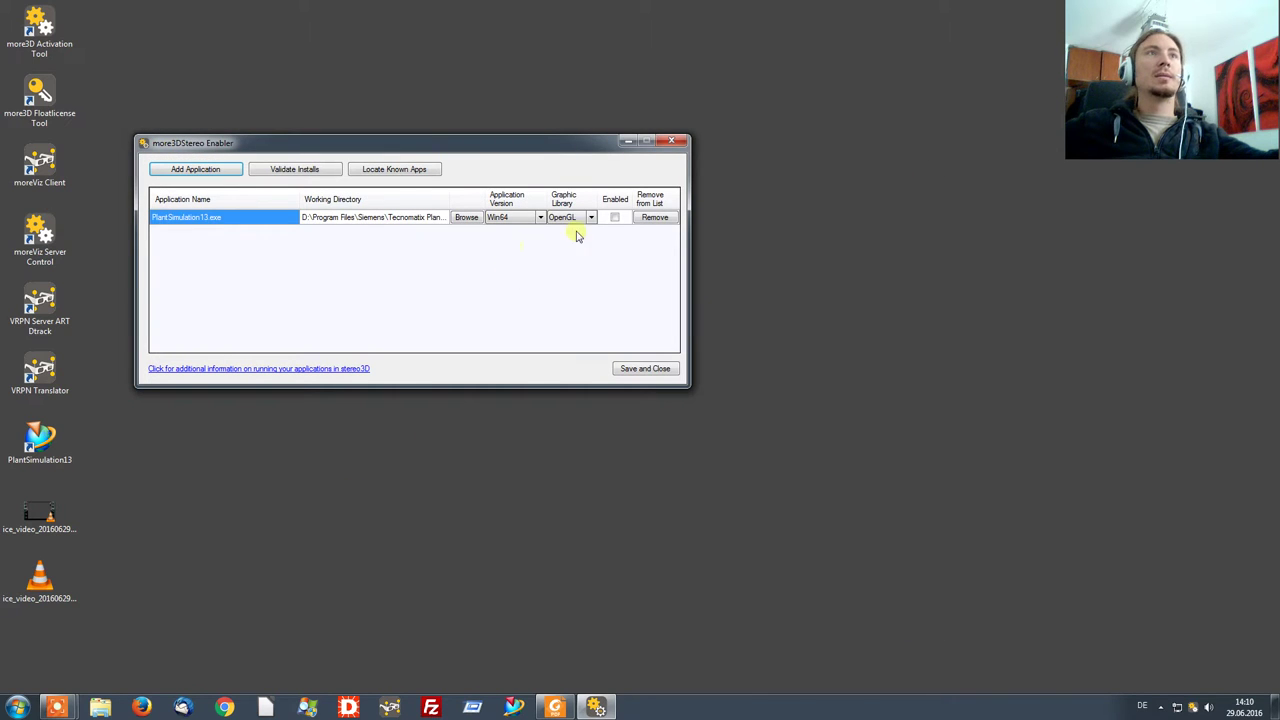
click(614, 218)
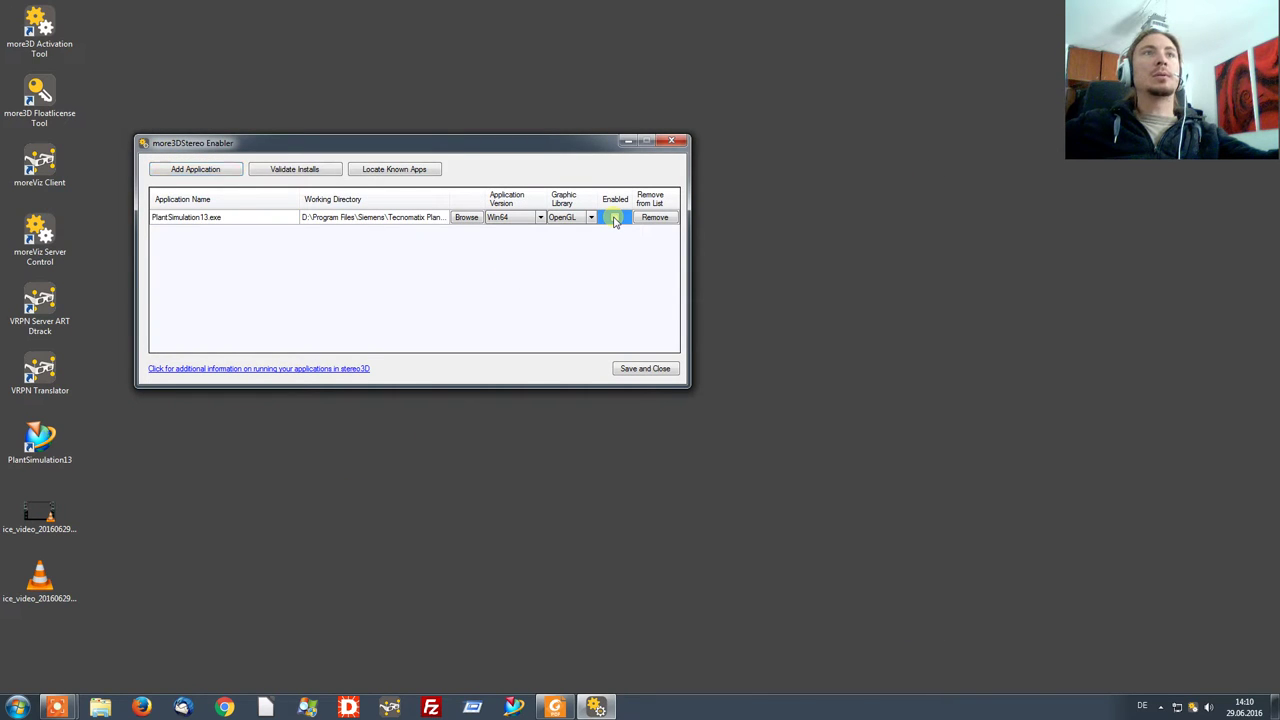
click(615, 218)
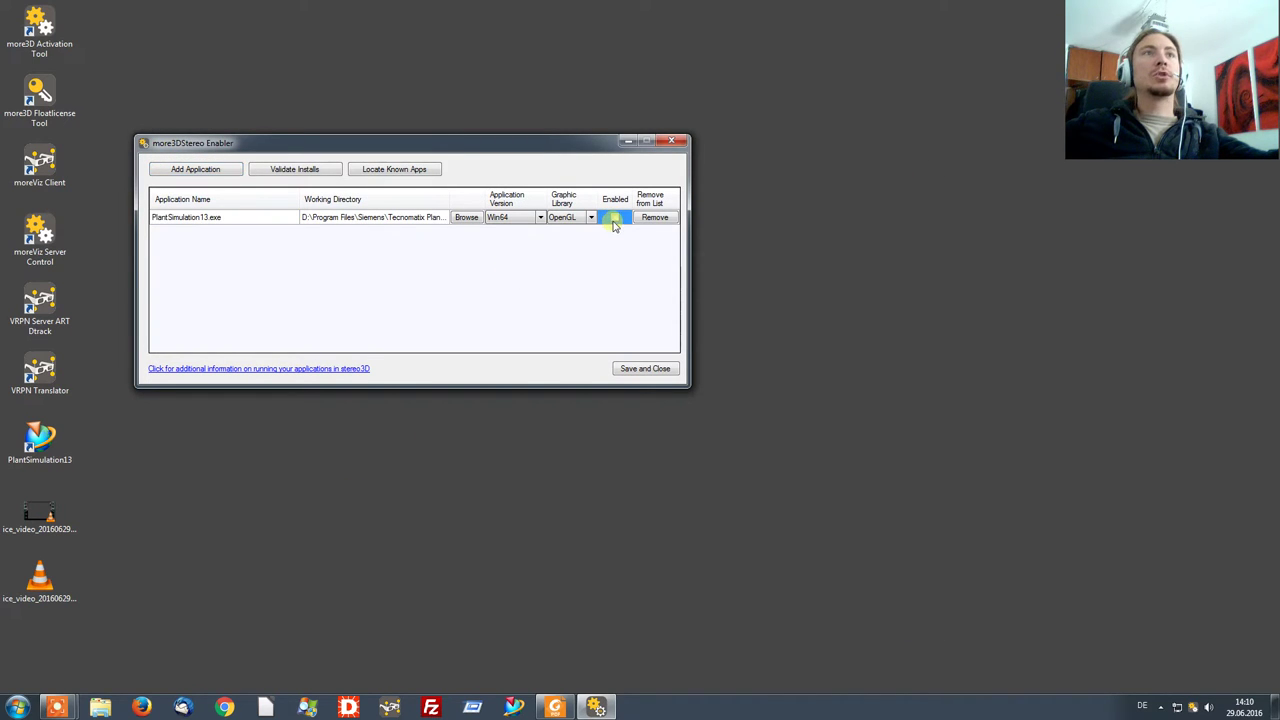
click(634, 370)
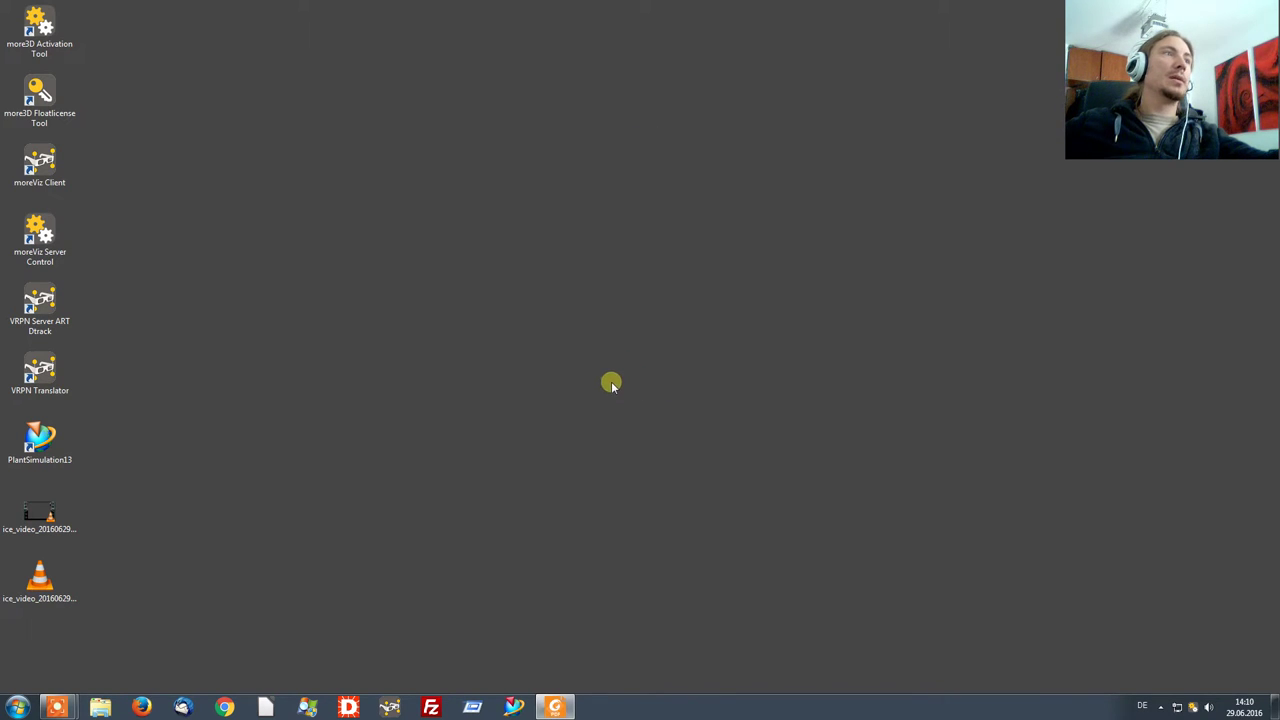
- Launch moreViz Client and move its window to the screen centre
click(44, 161)
double_click(44, 161)
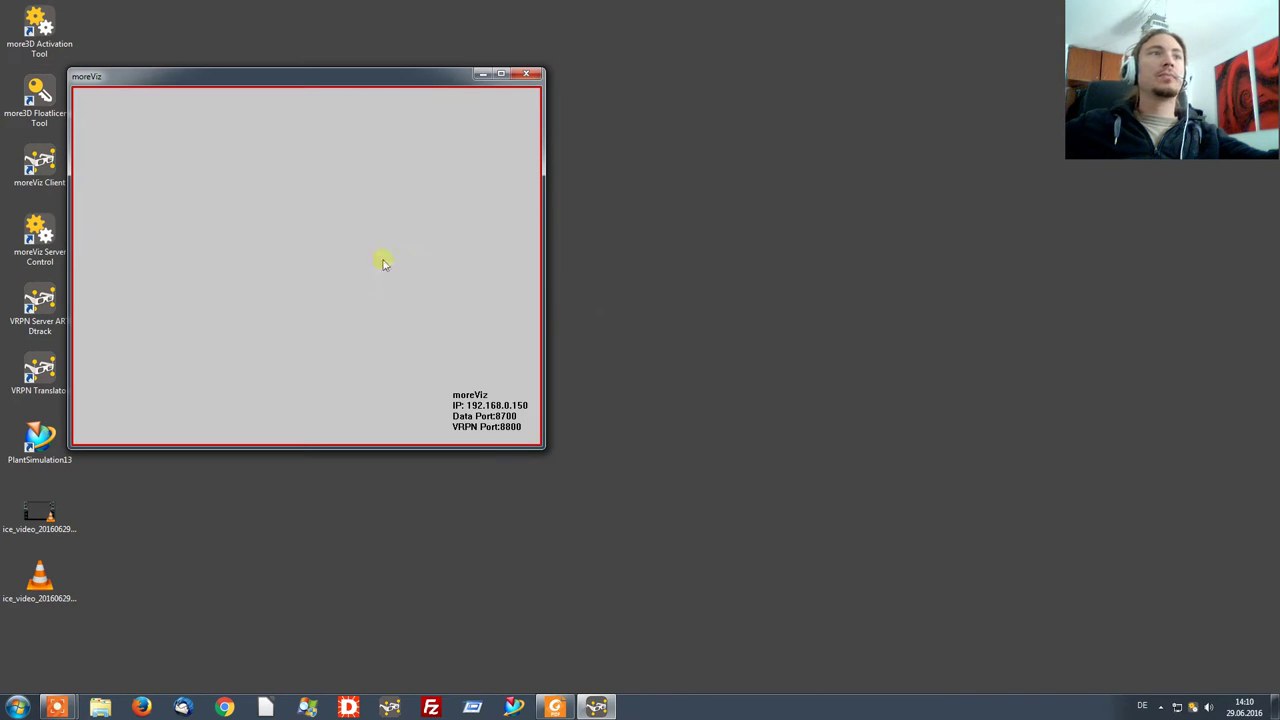
drag(299, 87, 663, 104)
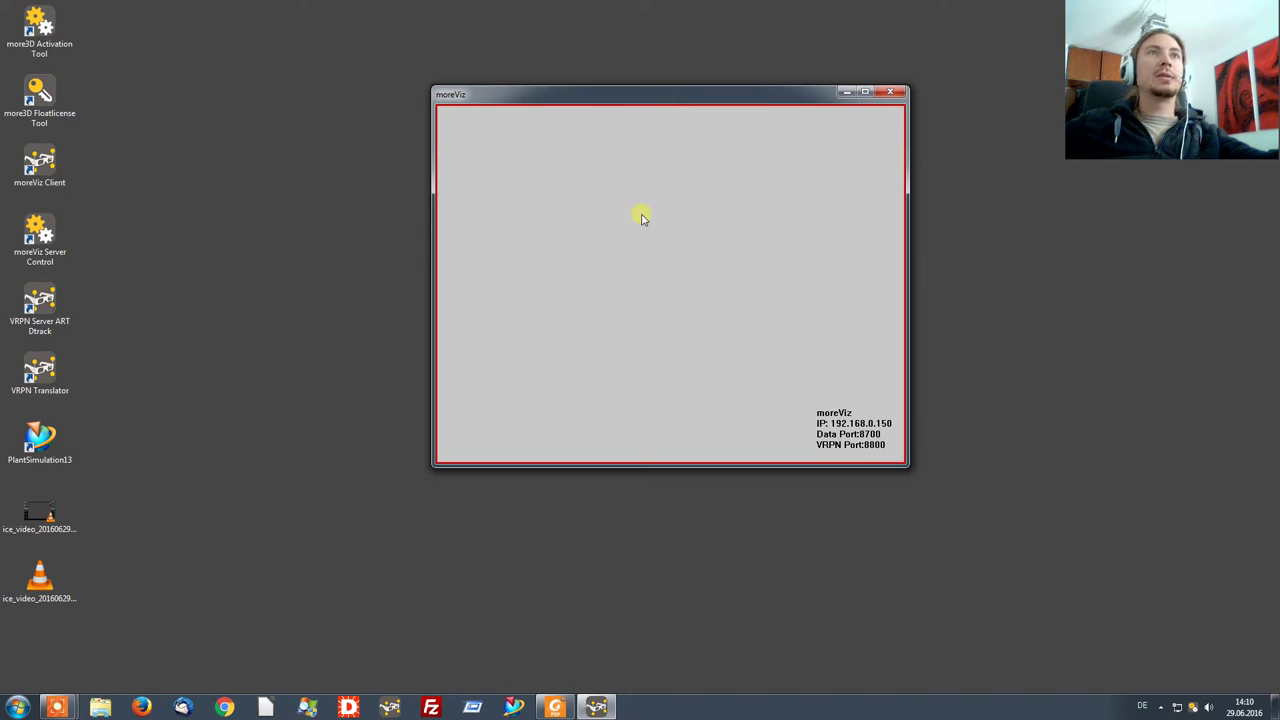
- Review Multiple Instance Setup (display 1, data port 8700, VRPN port 8800), cancel, and move the window up-left
right_click(640, 212)
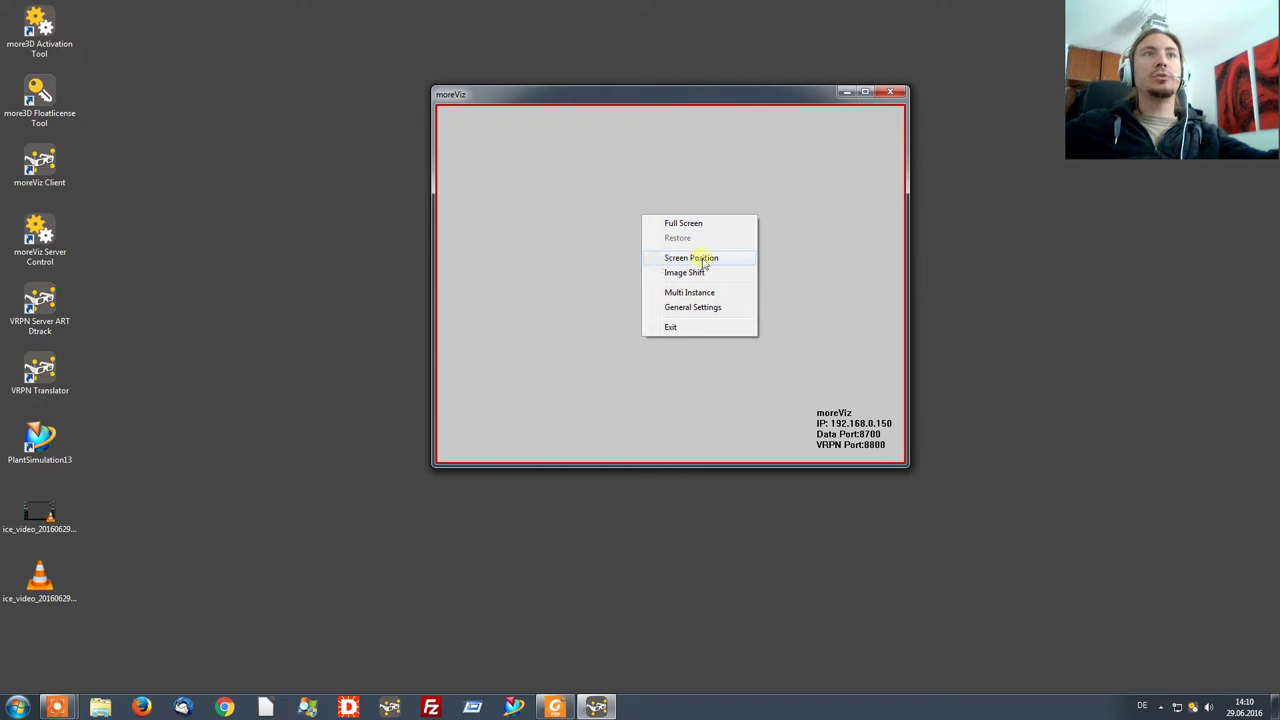
click(731, 292)
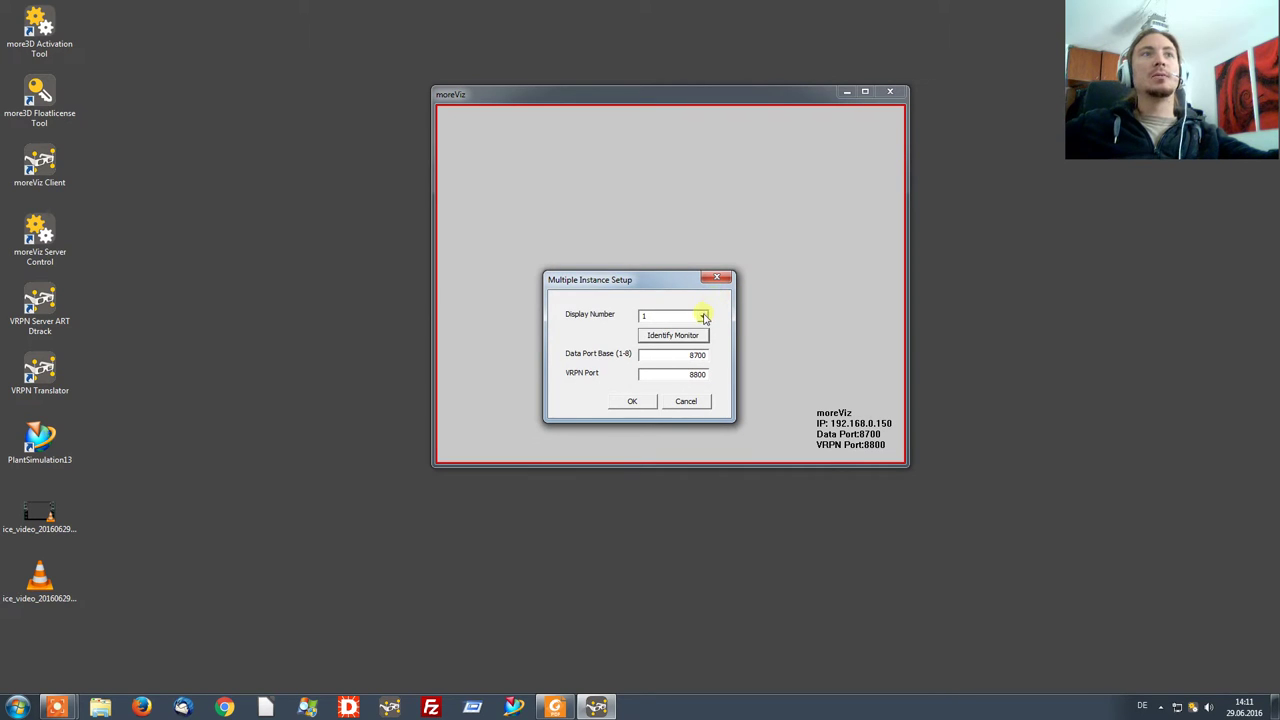
click(704, 317)
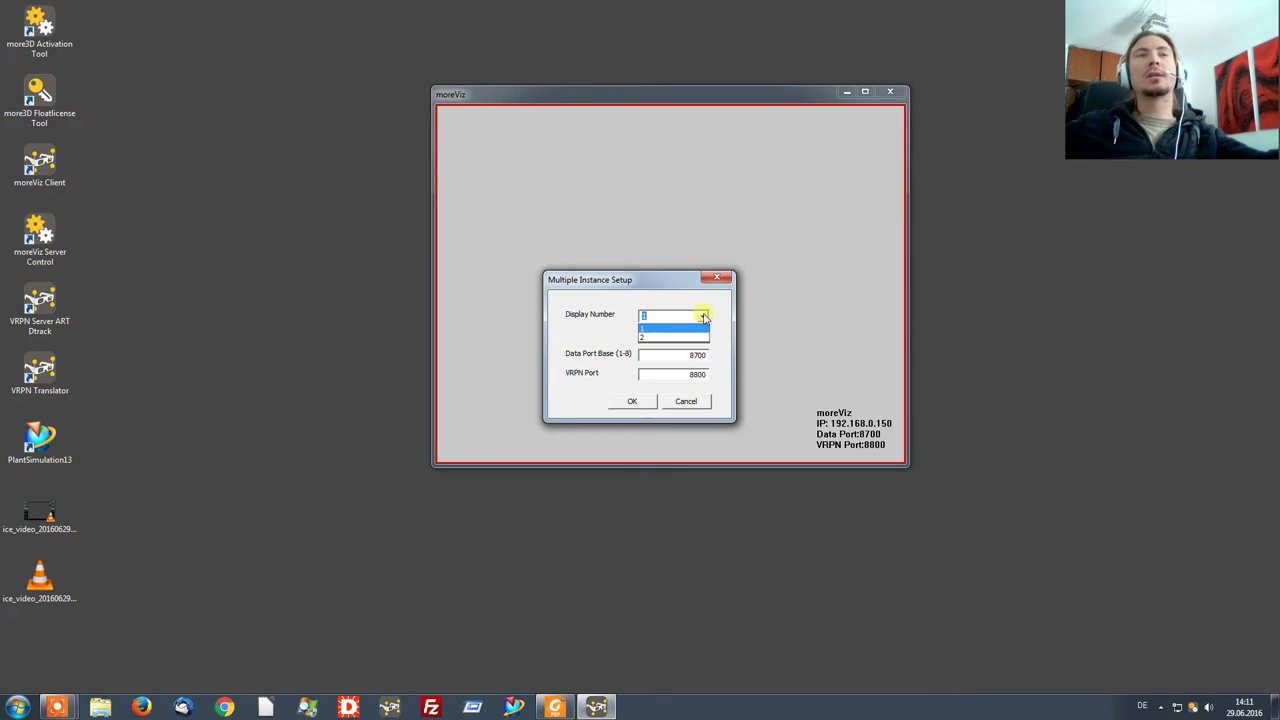
click(720, 352)
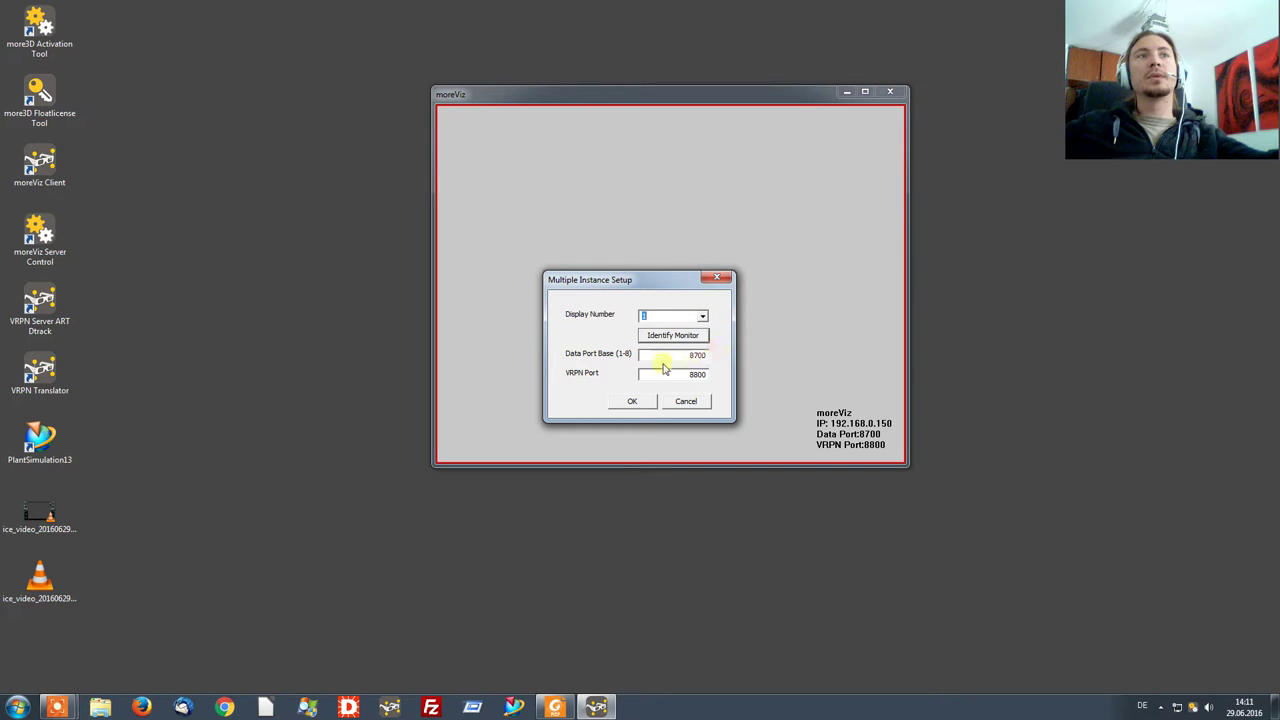
drag(660, 366, 720, 368)
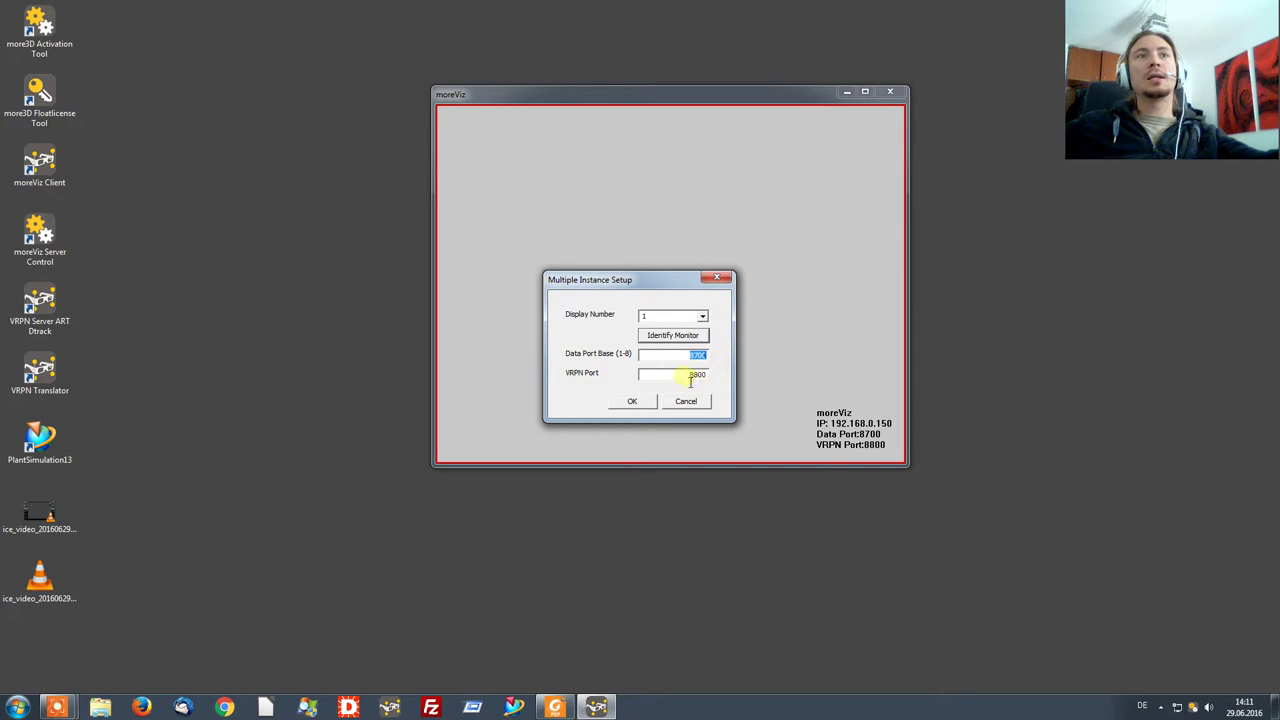
double_click(717, 378)
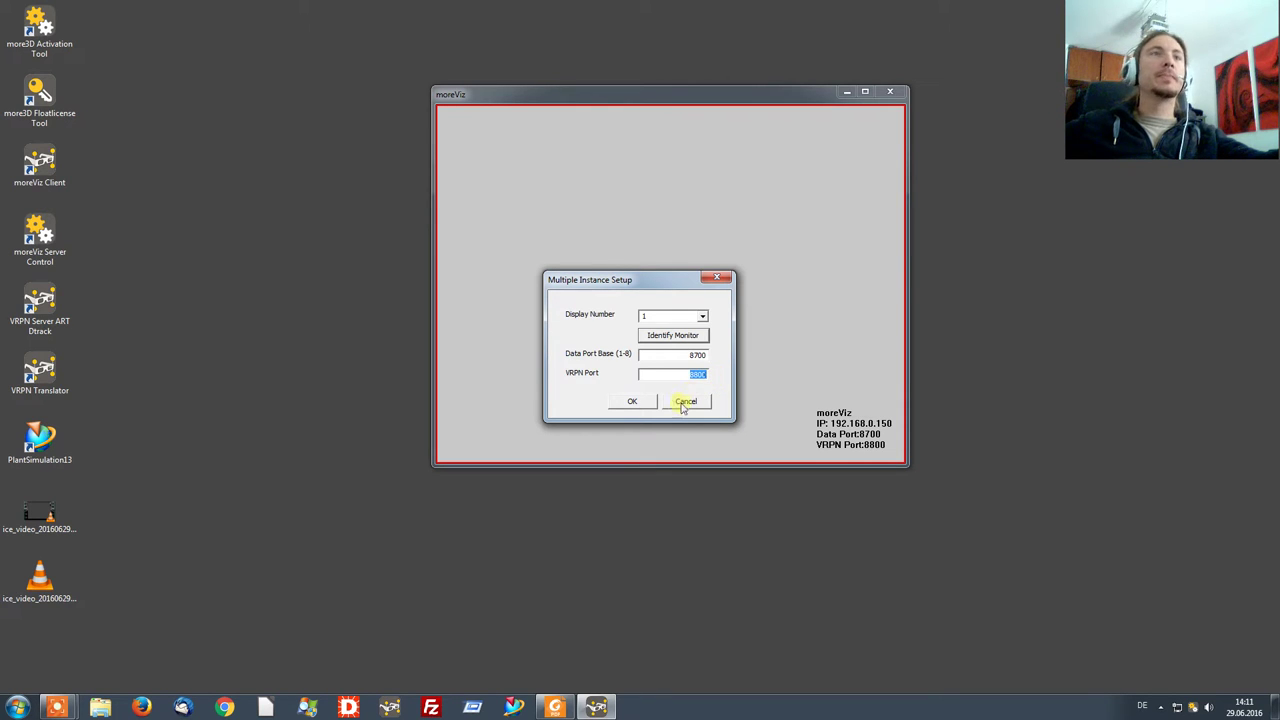
click(685, 405)
drag(604, 96, 419, 45)
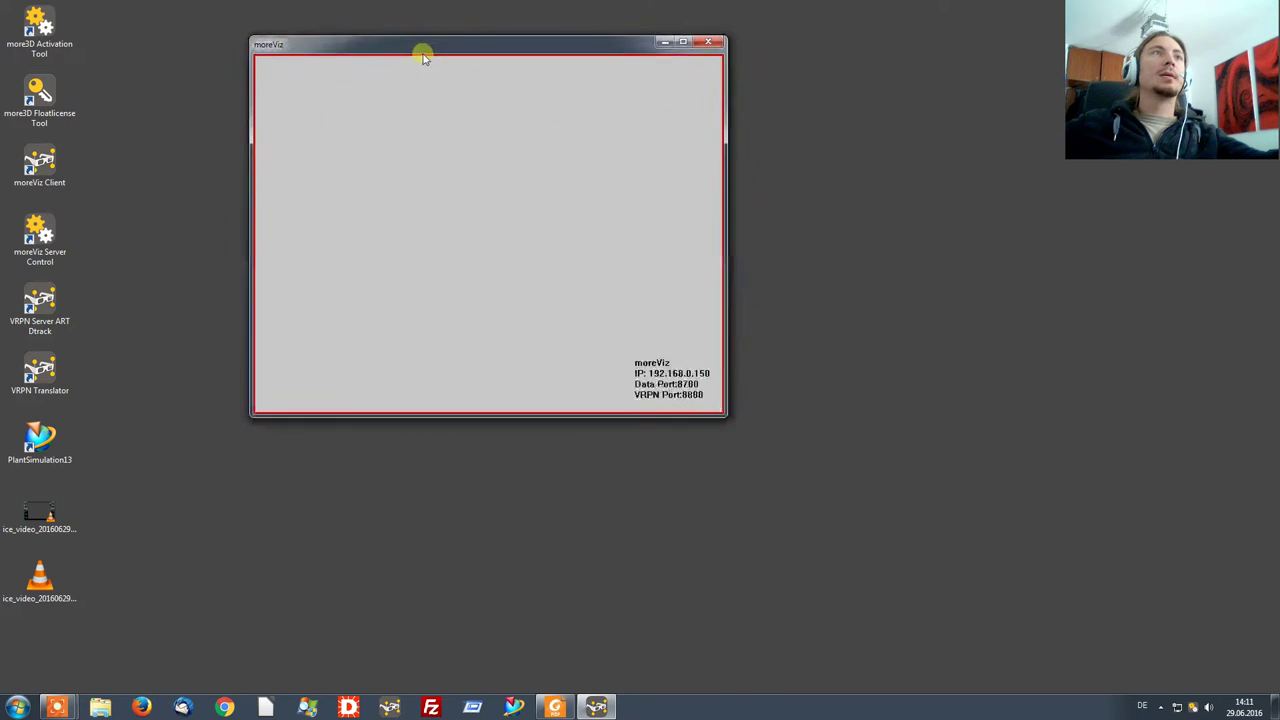
- Keep OpenGL 1.5 (Vertex buffer objects) in Plant Simulation's 3D preferences, confirm, then close it
double_click(40, 440)
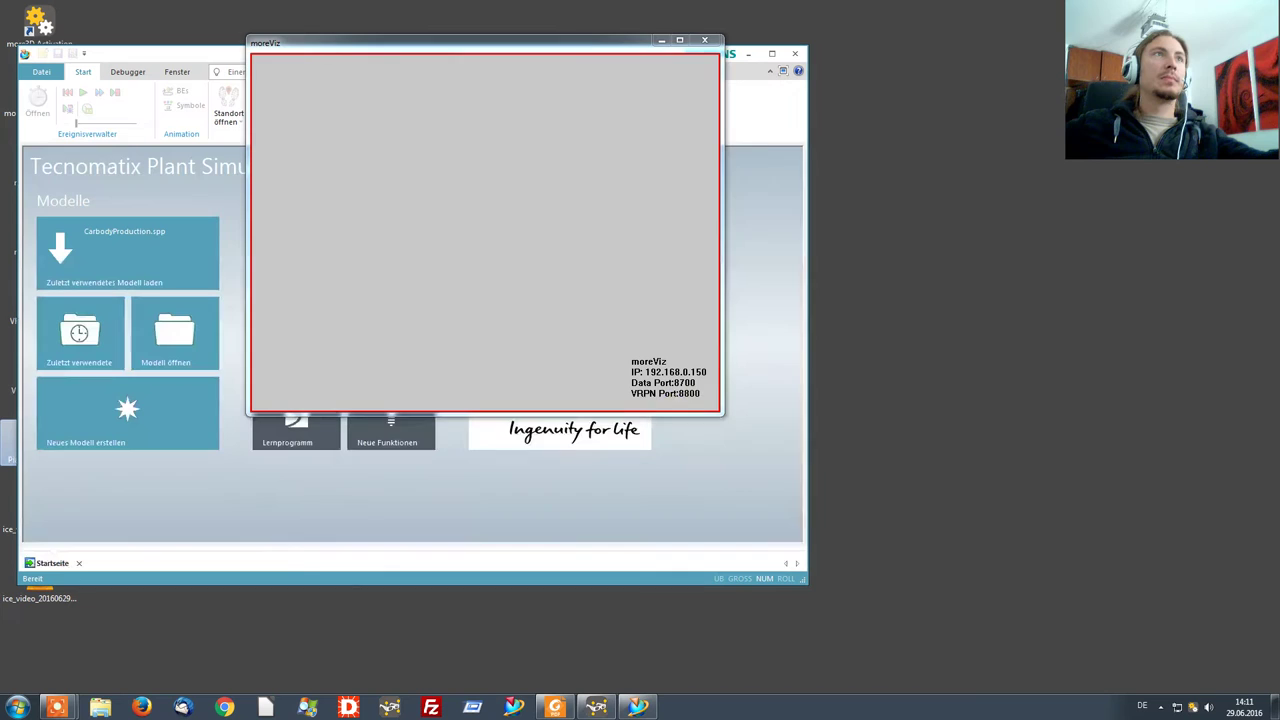
drag(531, 43, 1033, 187)
click(40, 74)
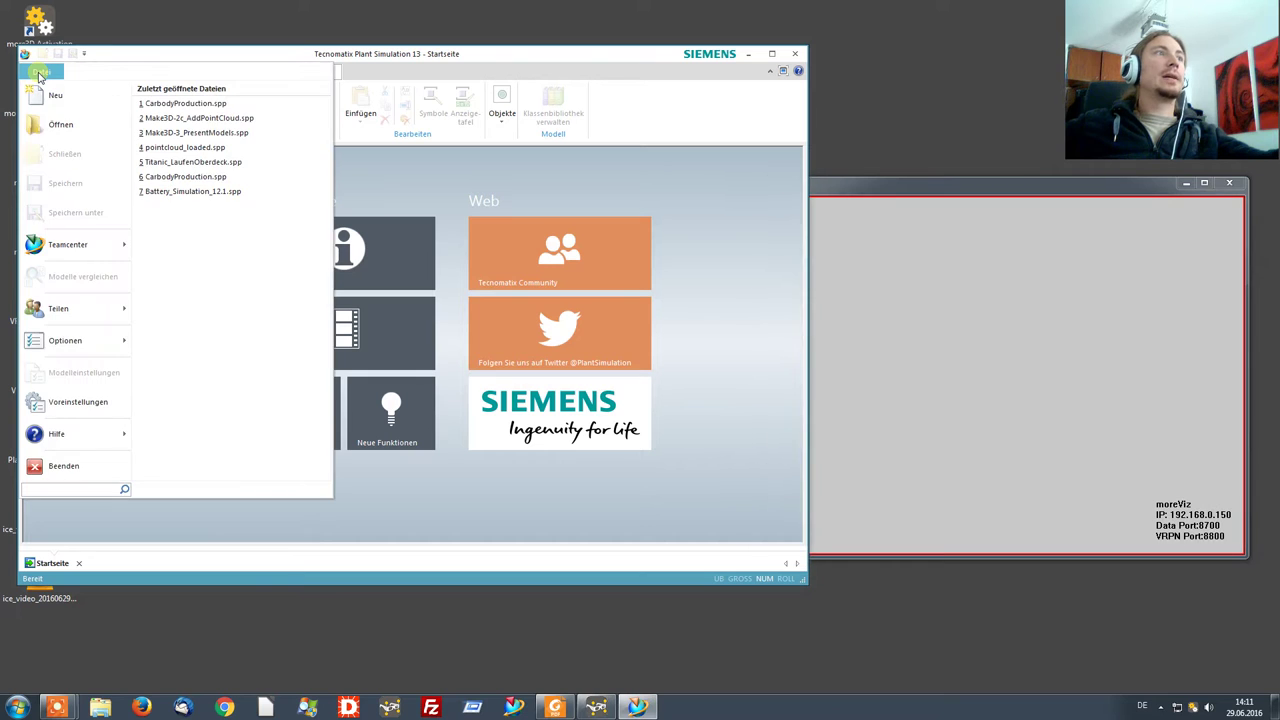
click(80, 403)
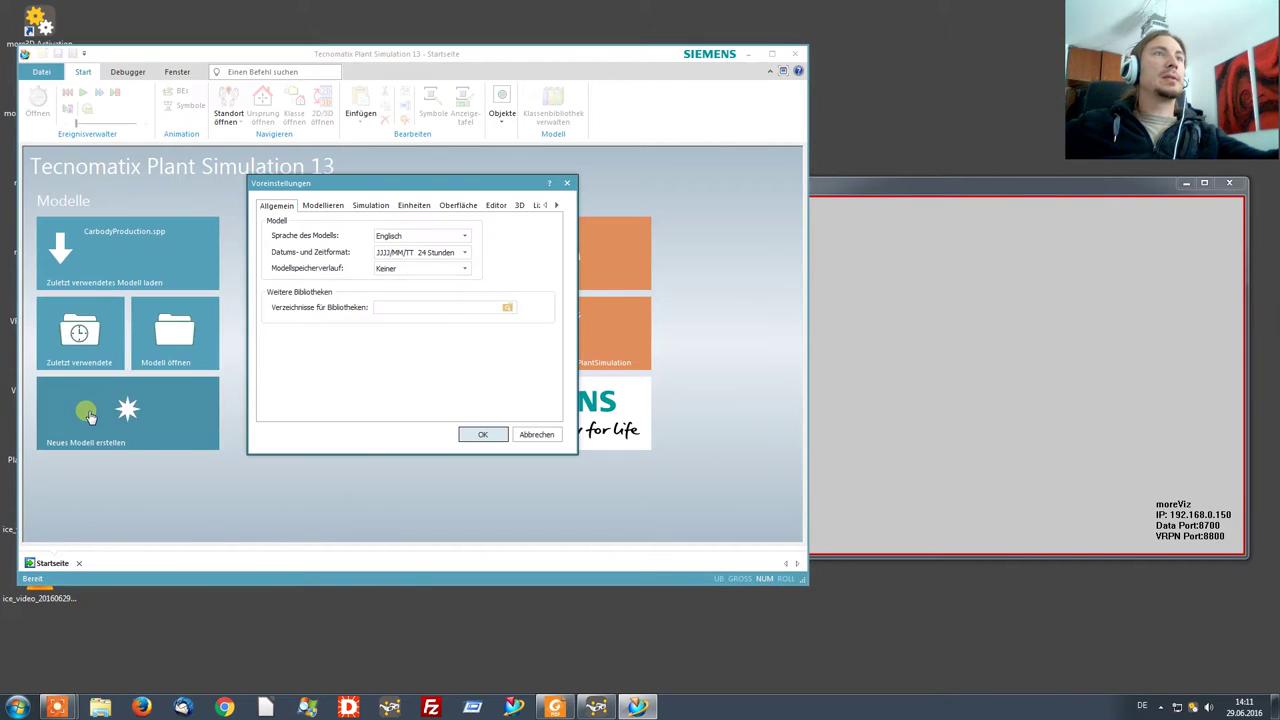
click(519, 205)
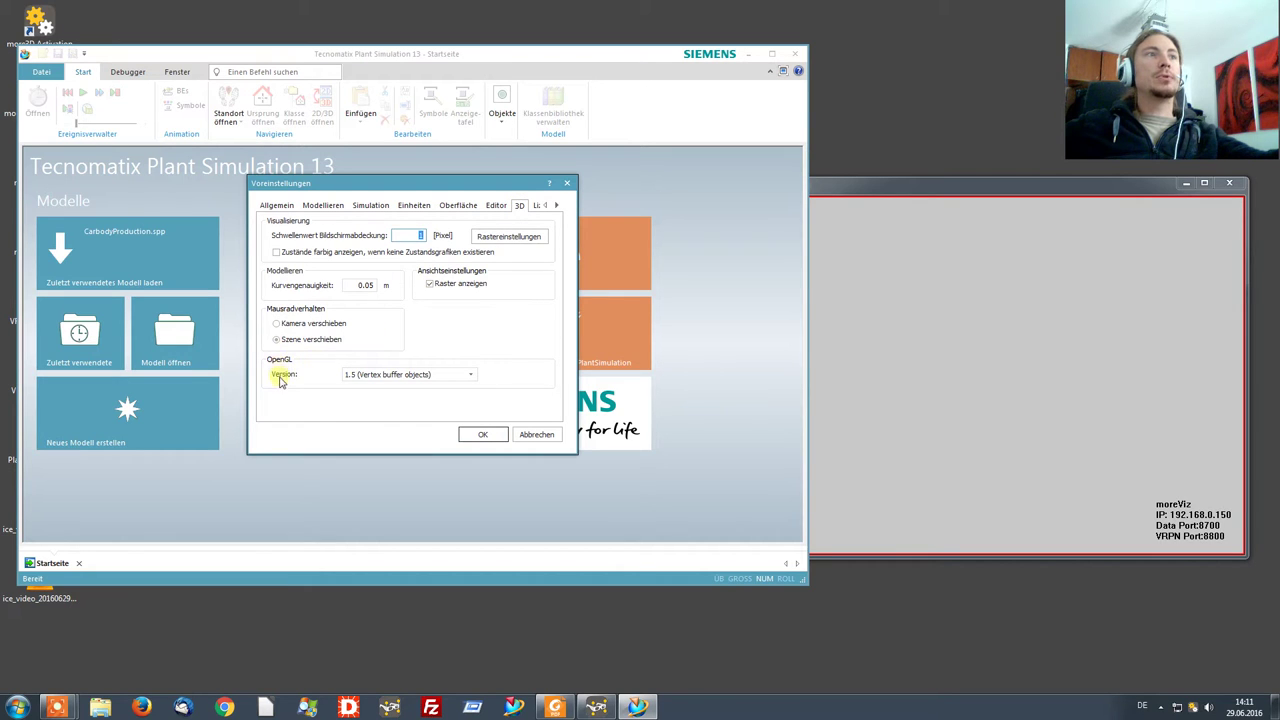
click(409, 377)
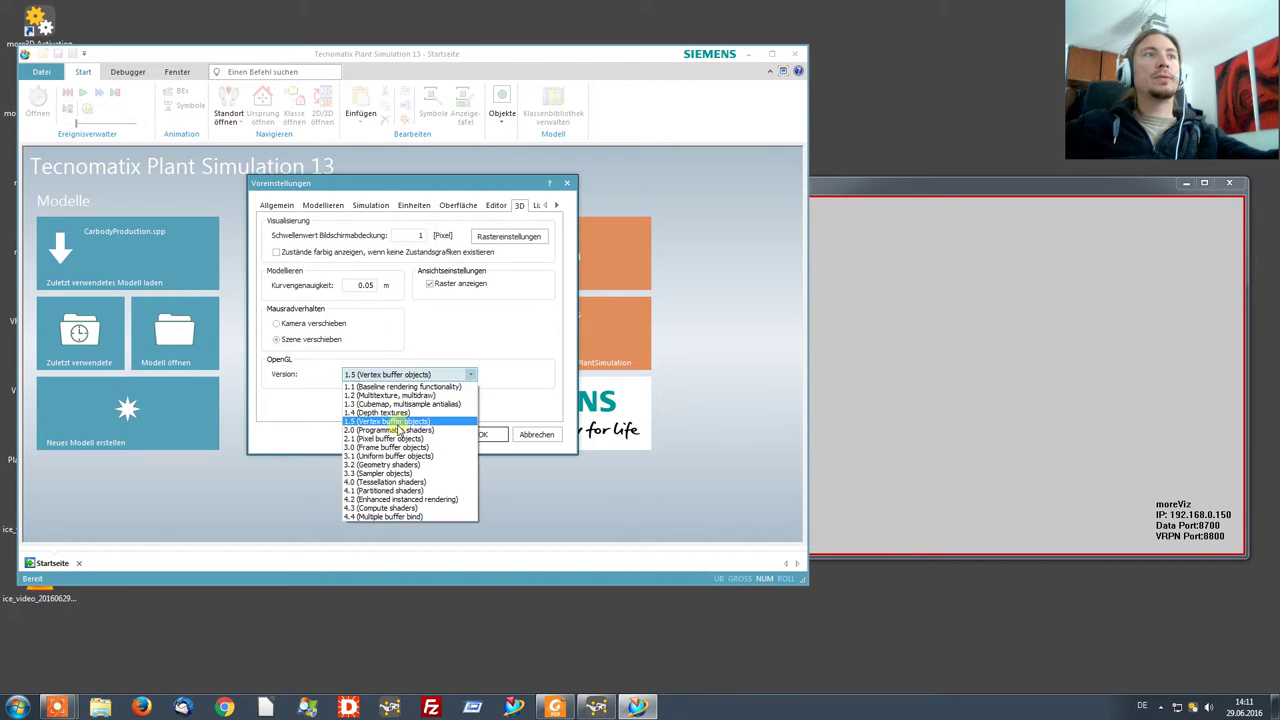
click(397, 425)
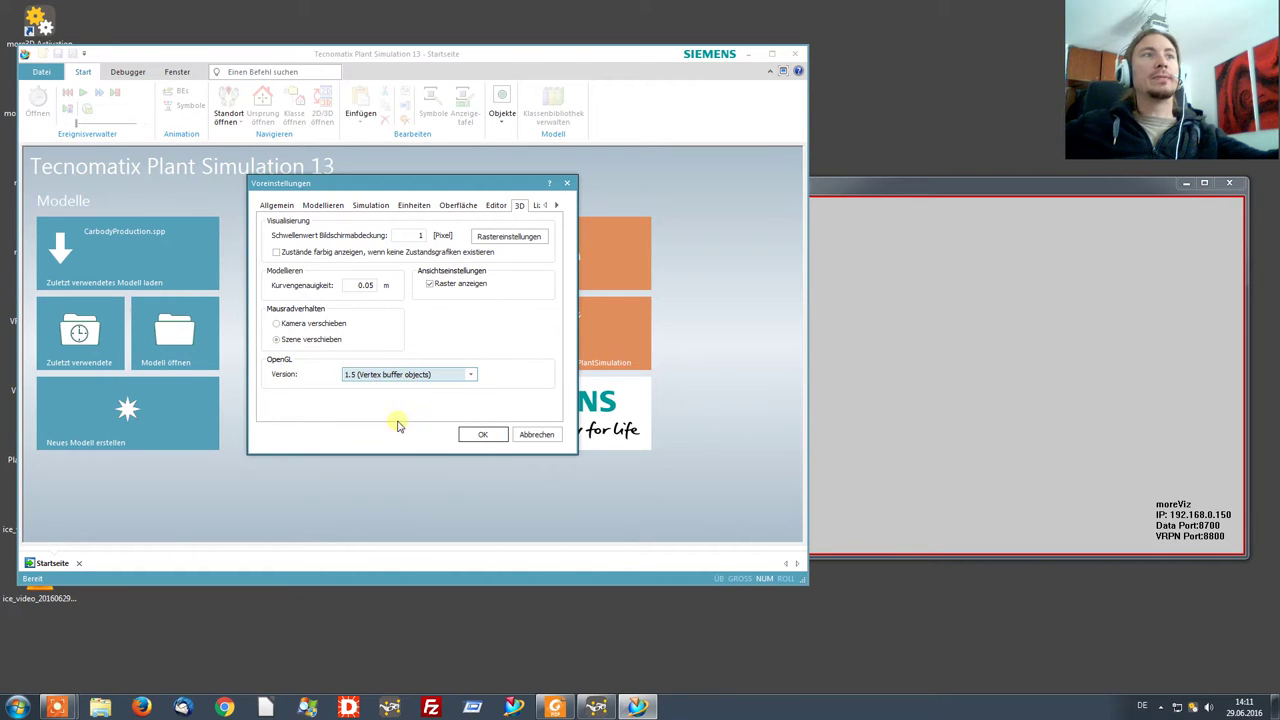
click(481, 437)
click(795, 53)
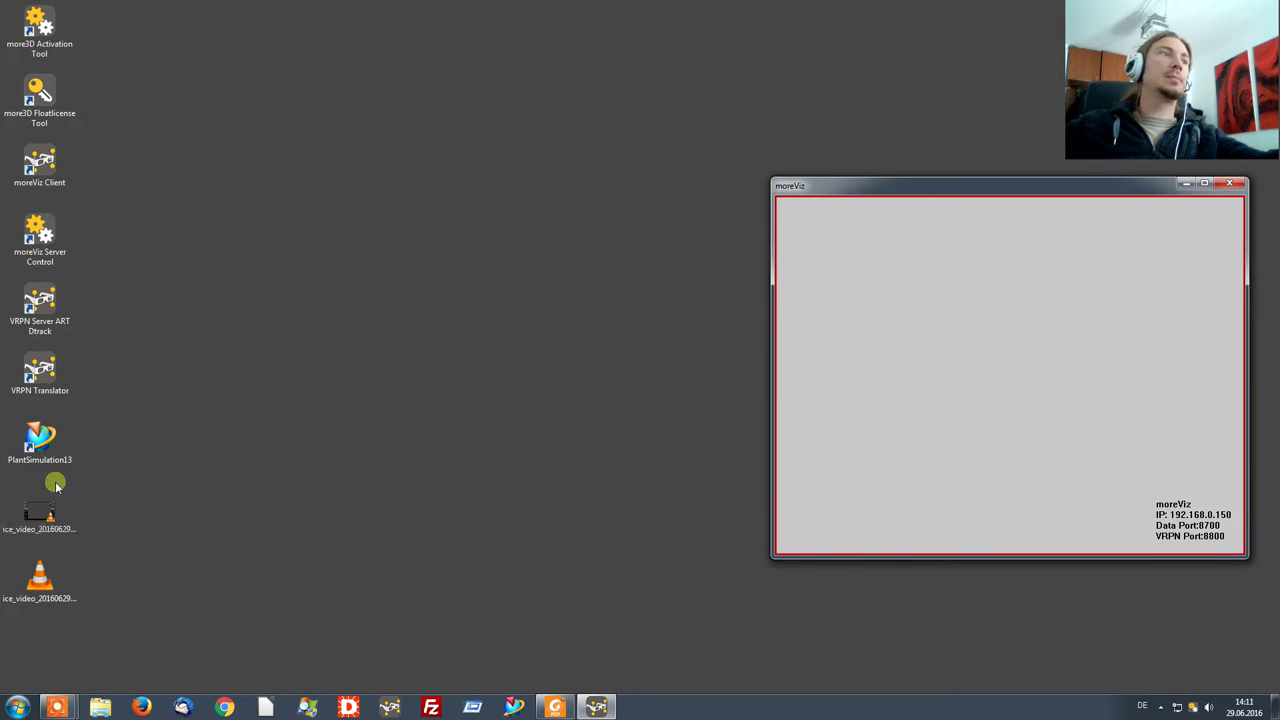
- Reopen Plant Simulation, load CarbodyProduction.spp, and start its 3D simulation from a side-on angle
double_click(40, 445)
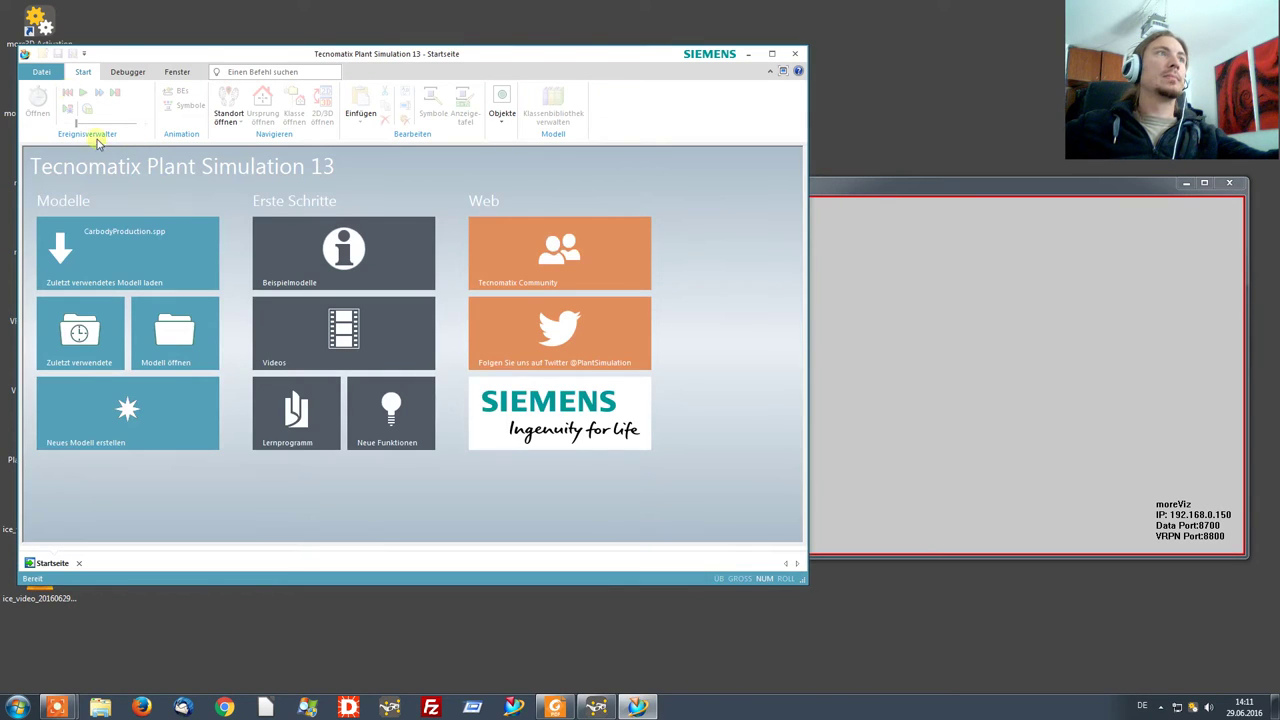
click(141, 248)
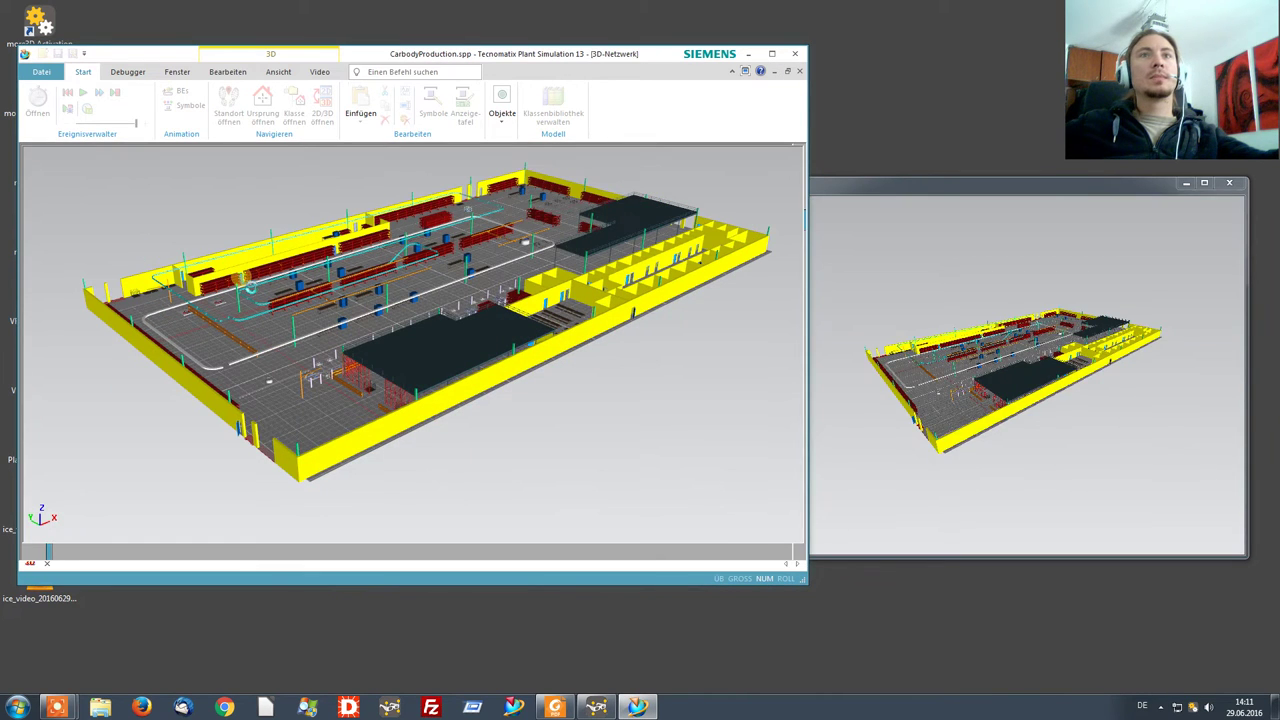
drag(250, 287, 253, 238)
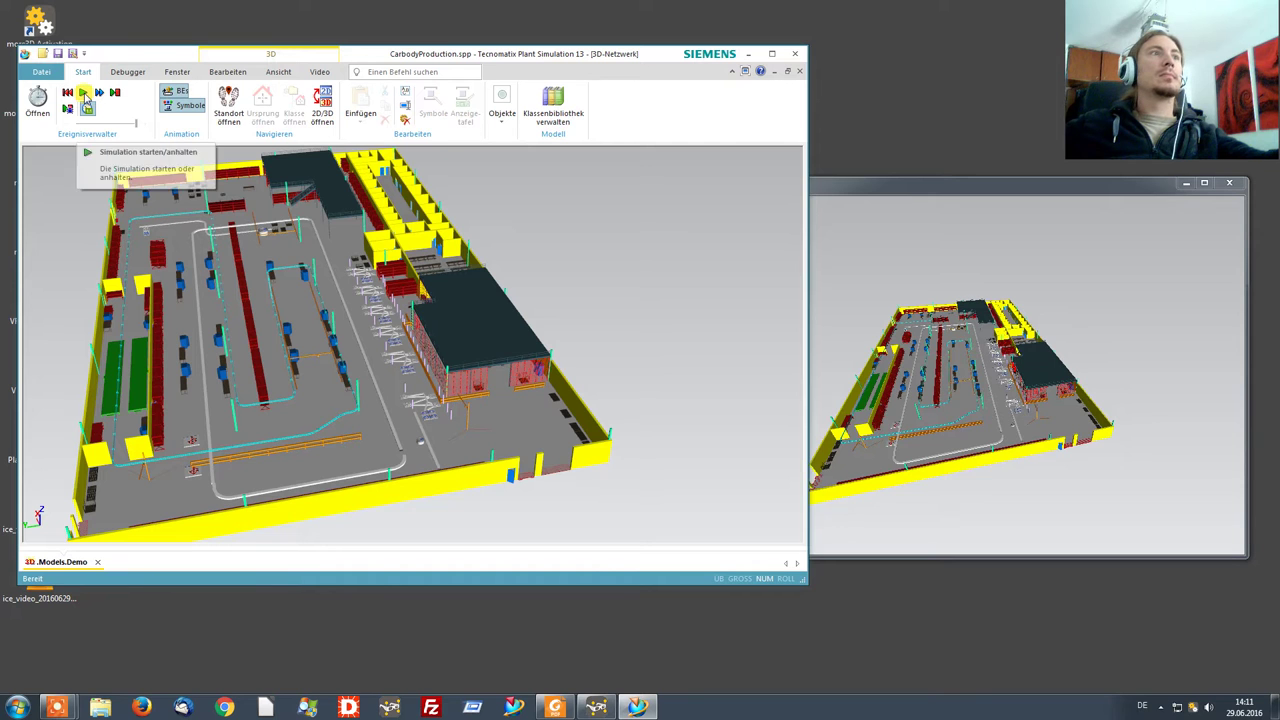
click(83, 92)
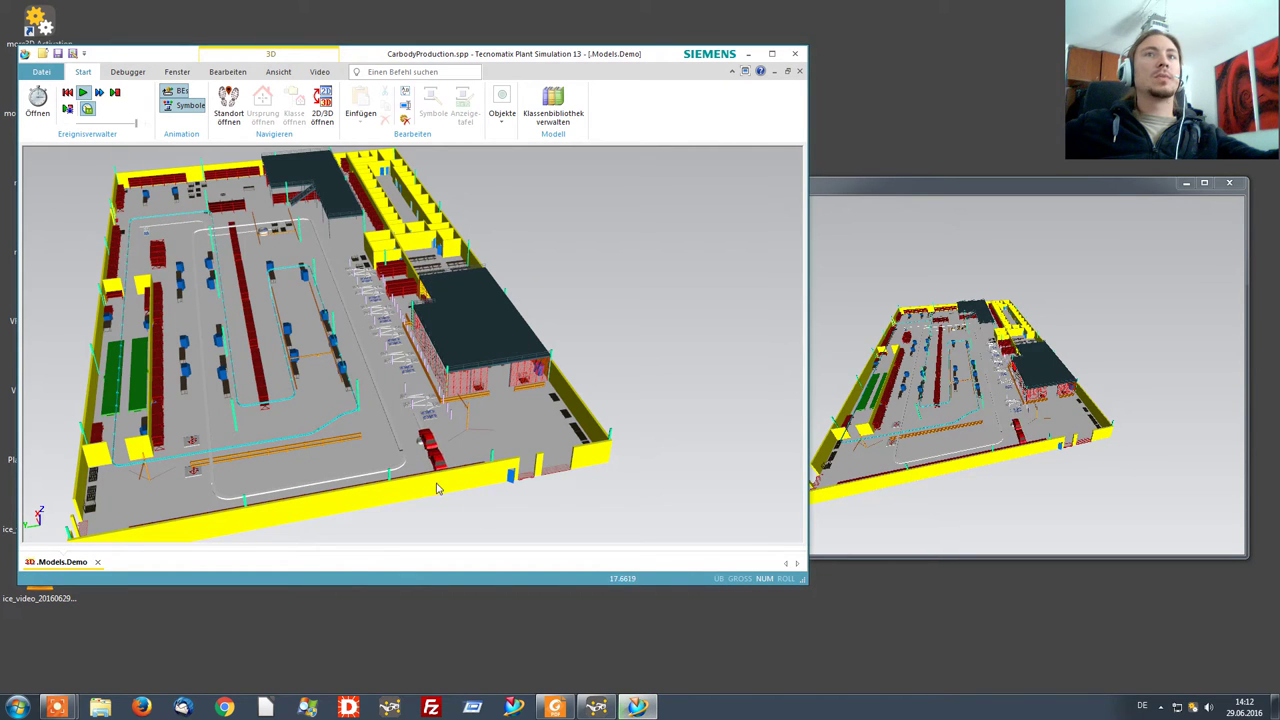
scroll(437, 441, up, 2)
drag(437, 441, 484, 330)
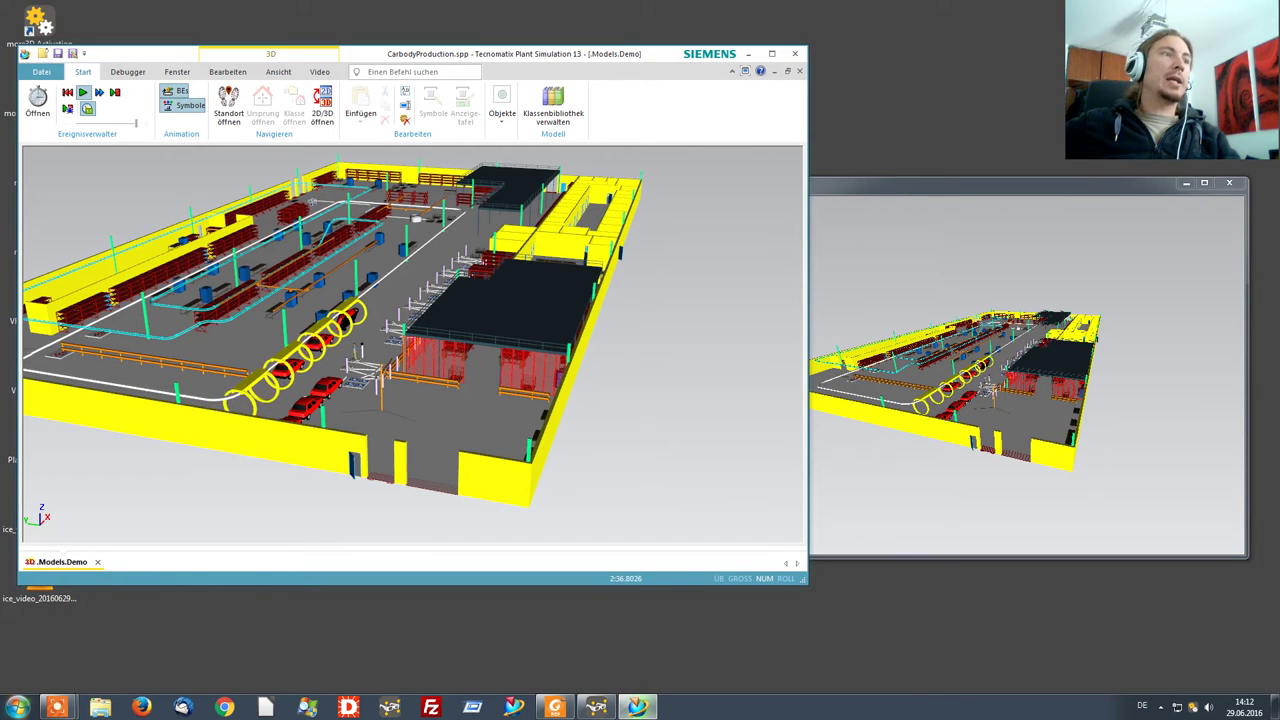
- Start the XBOX Controller VRPN server from More3D > moreViz > VRPN Server and minimize its console
click(20, 708)
click(62, 647)
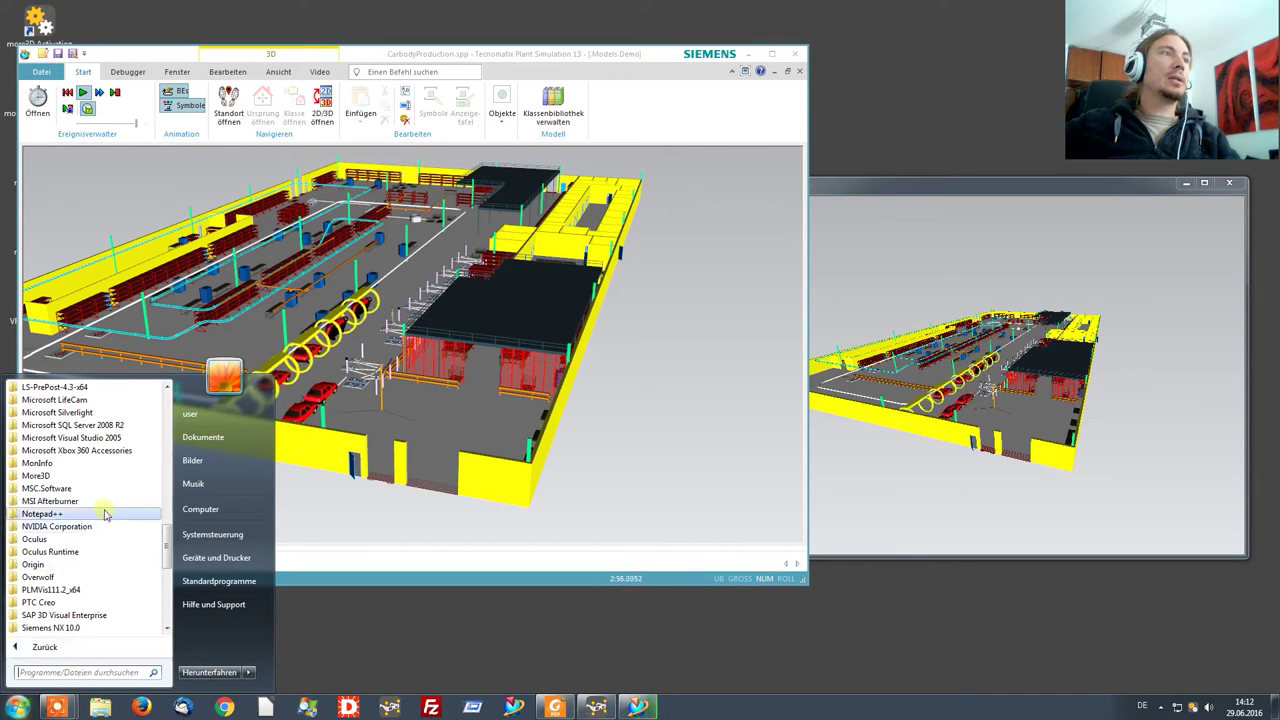
click(84, 478)
click(78, 539)
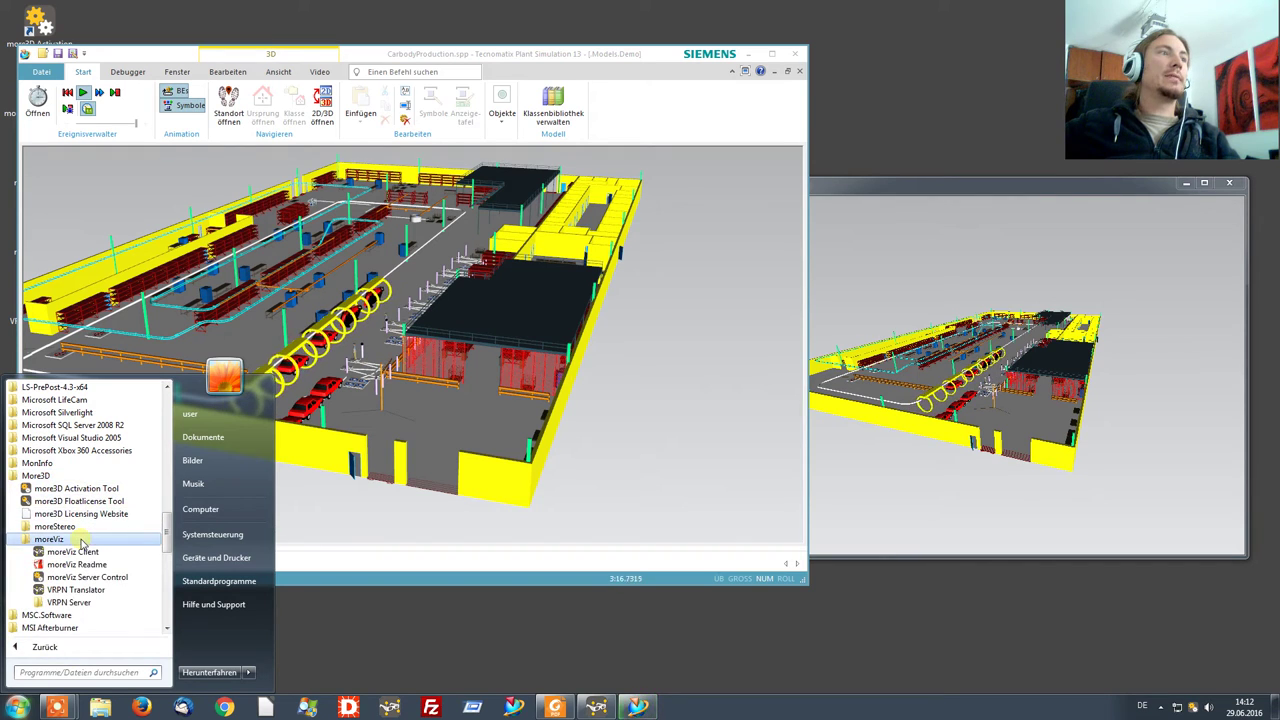
click(88, 602)
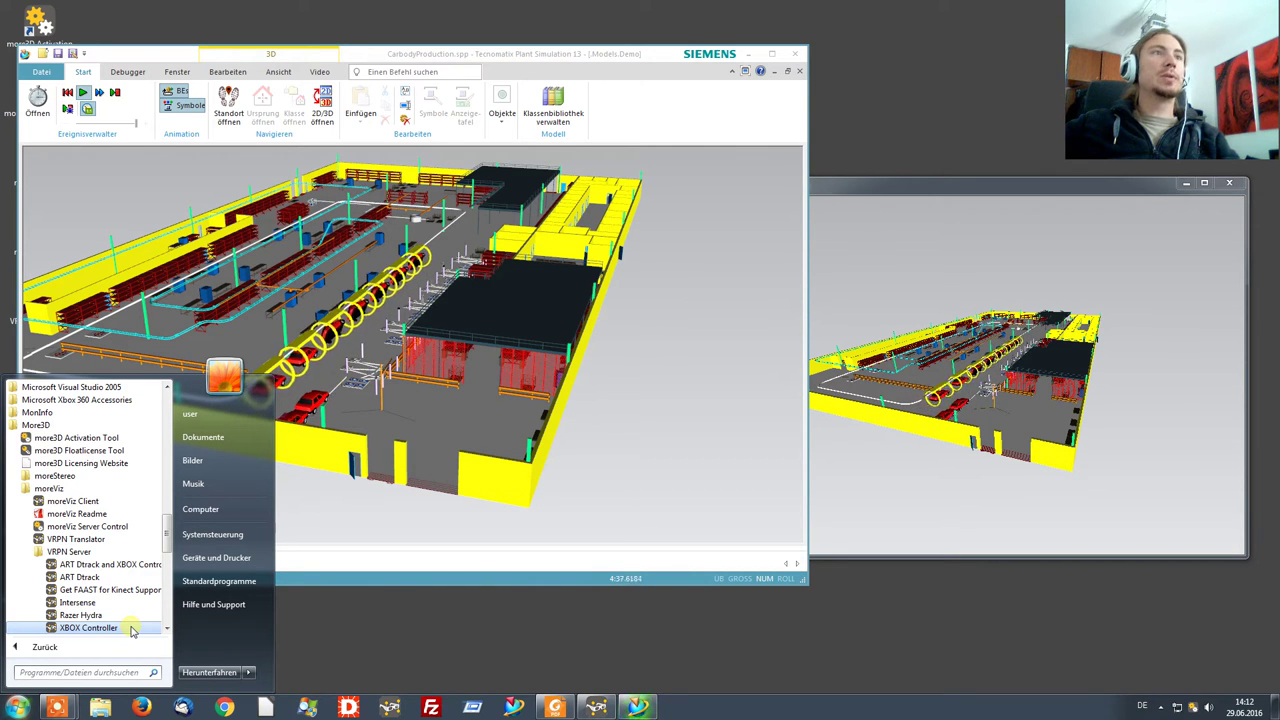
click(130, 628)
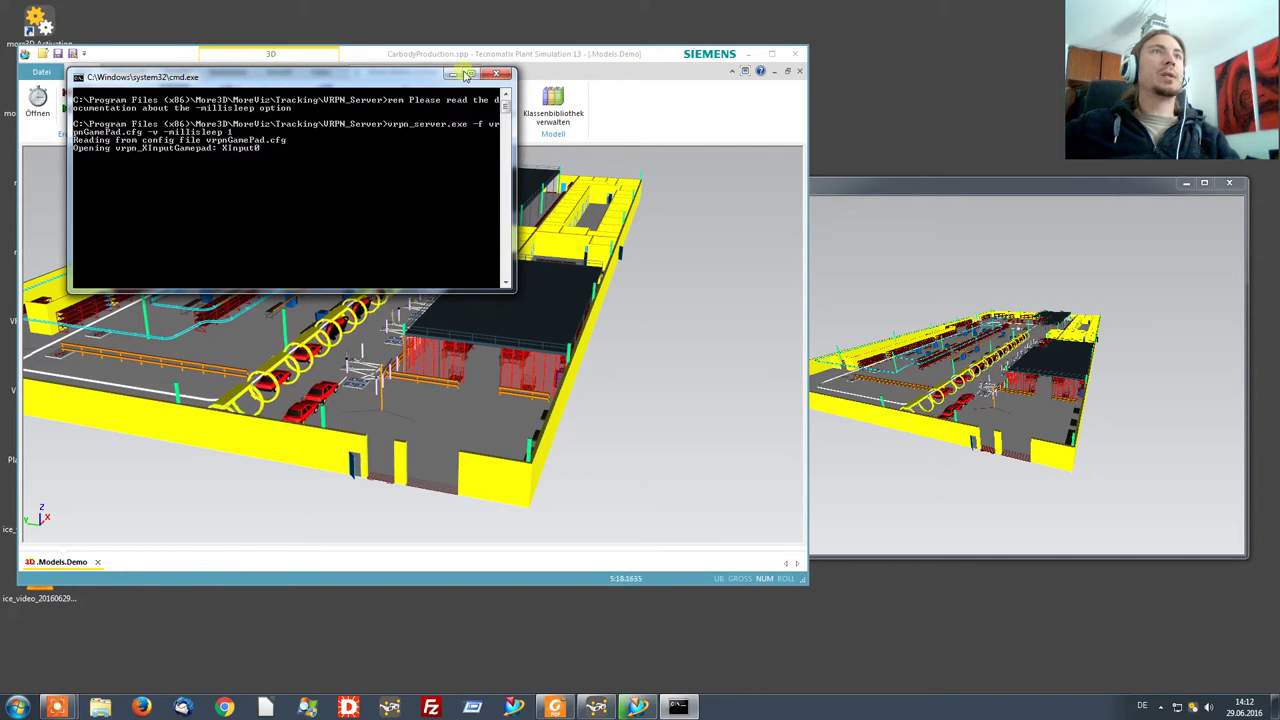
click(450, 76)
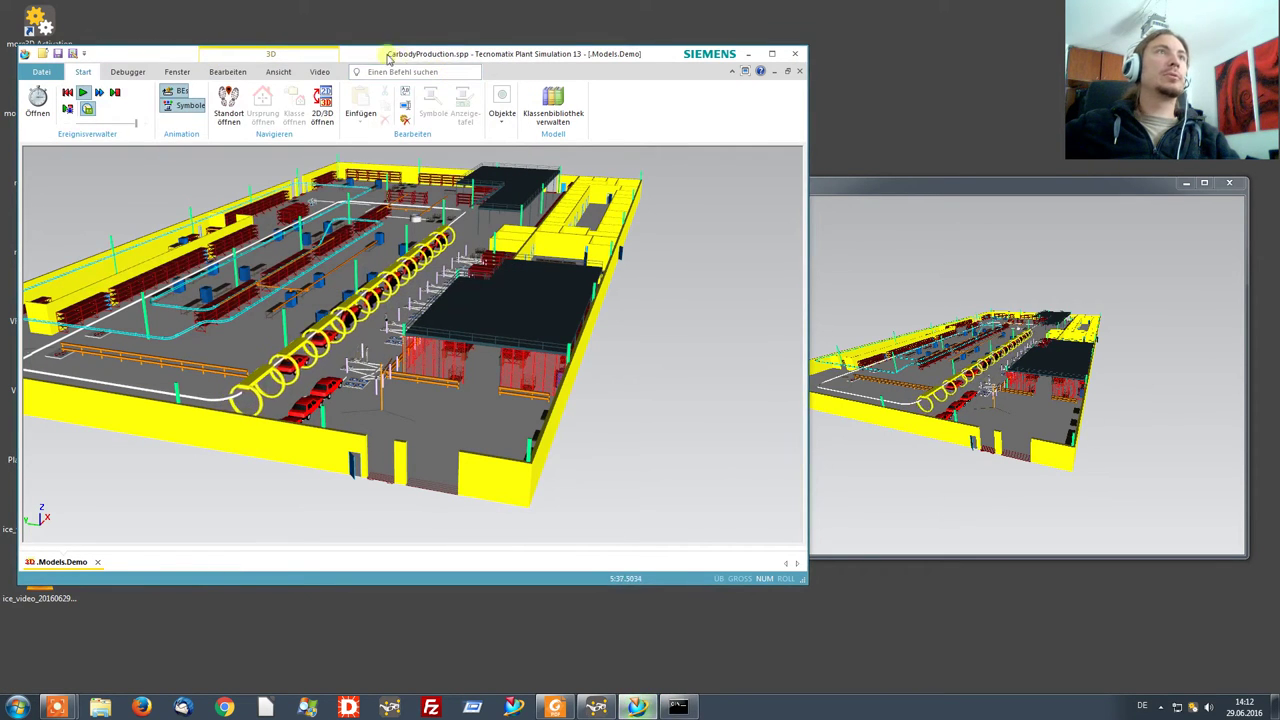
drag(366, 56, 420, 55)
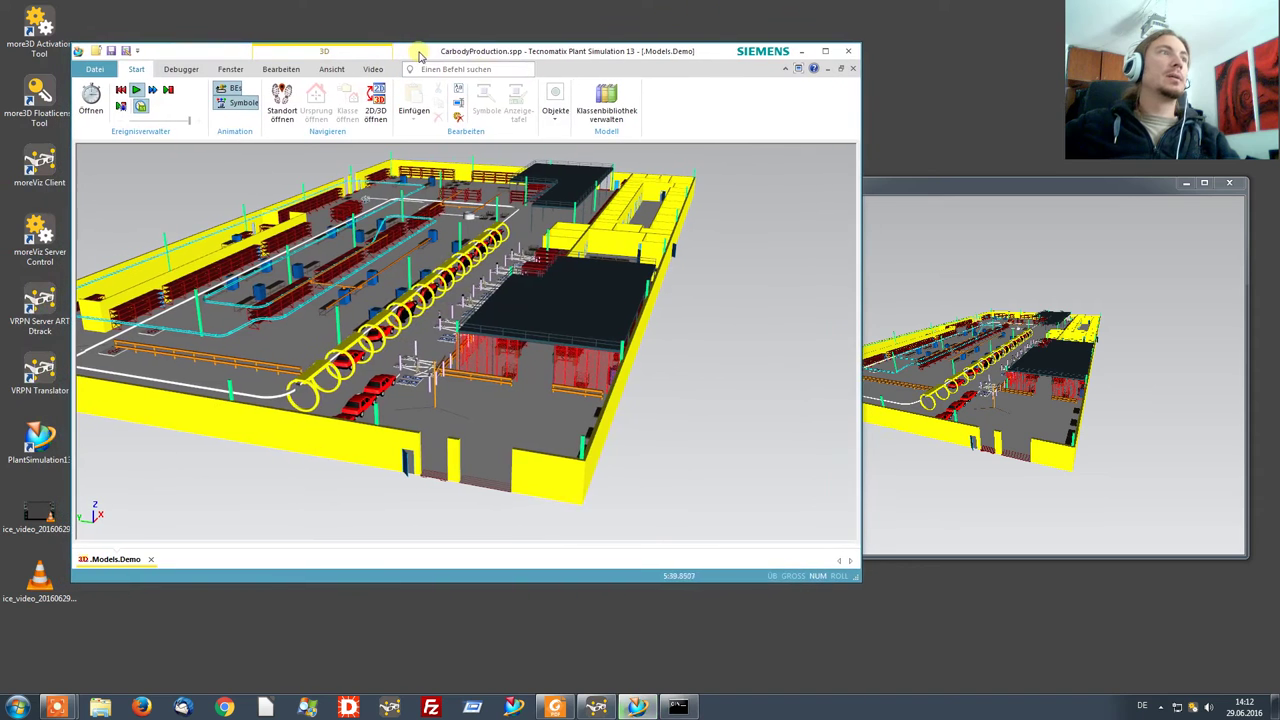
- Launch VRPN Translator, check XInput0@localhost and look channels 2 and 3, and move it lower-left
click(40, 372)
double_click(40, 370)
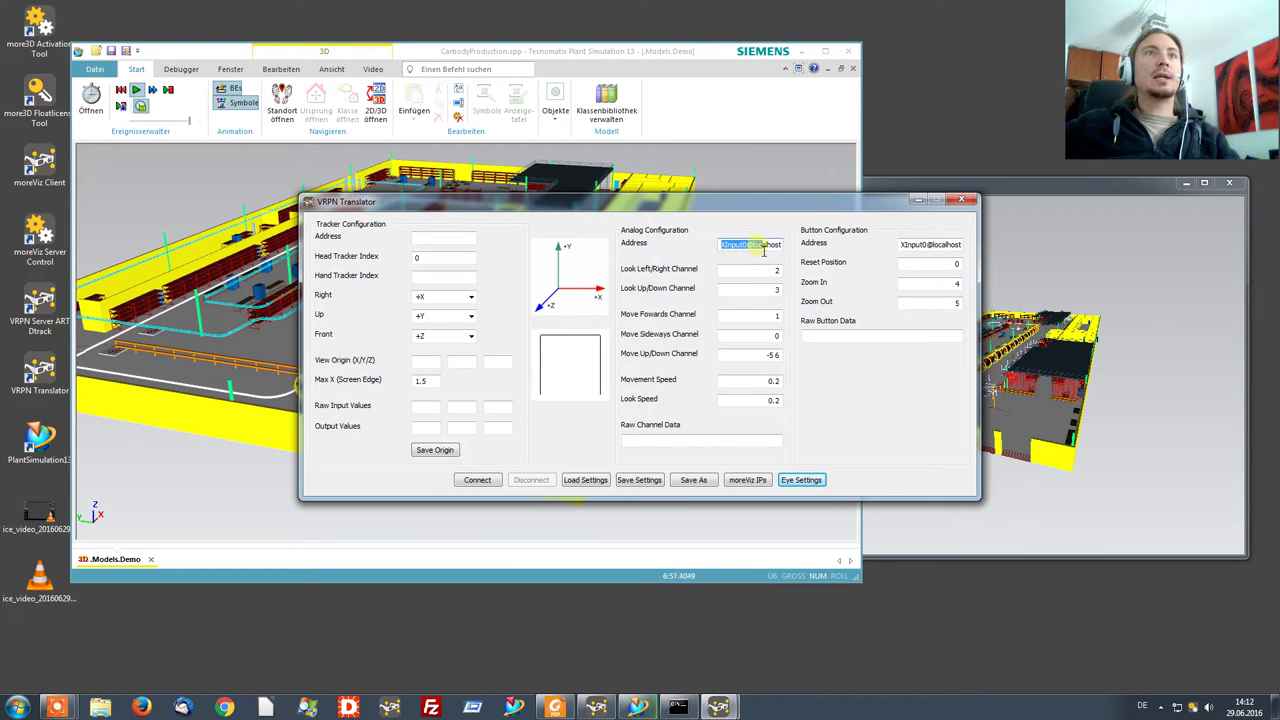
click(731, 250)
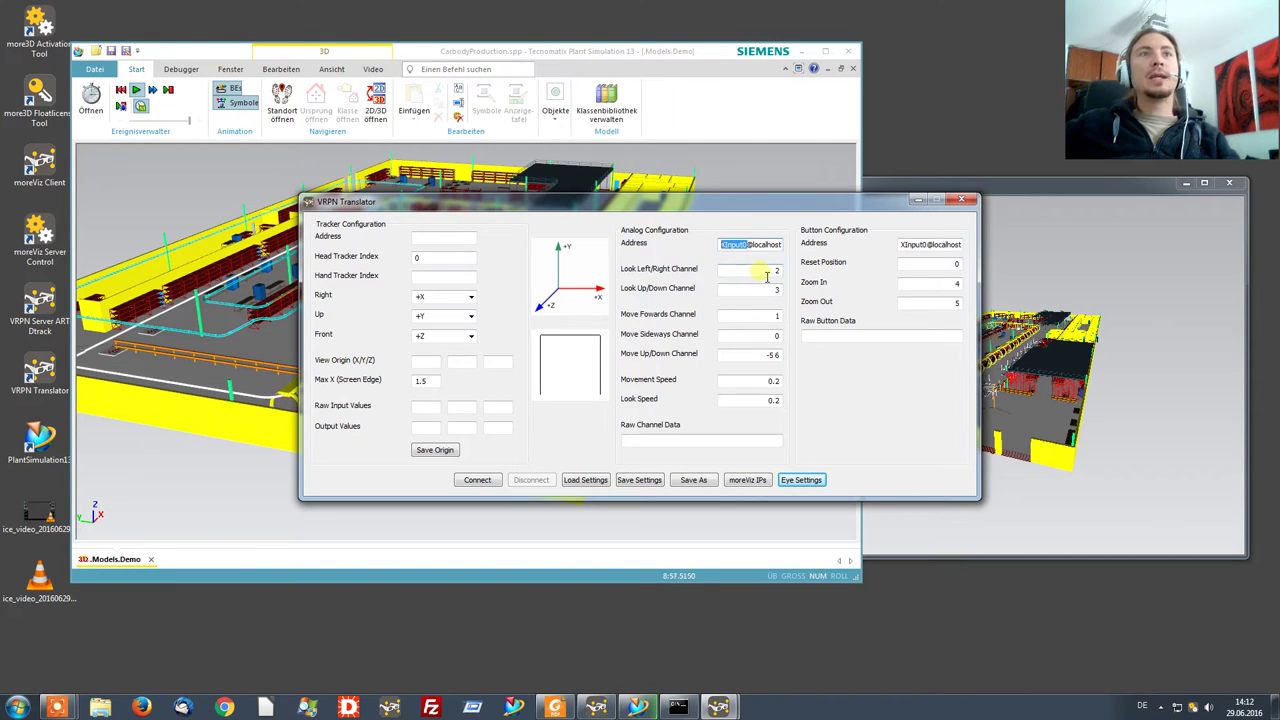
key(Tab)
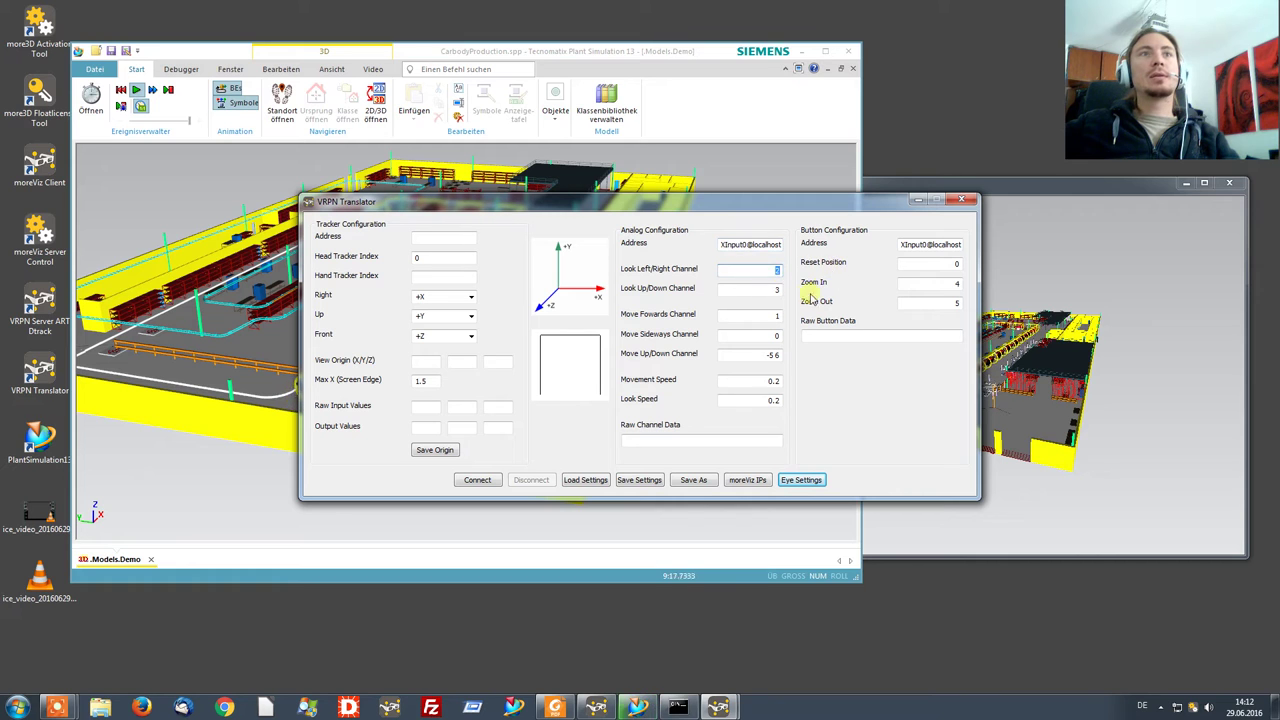
key(Tab)
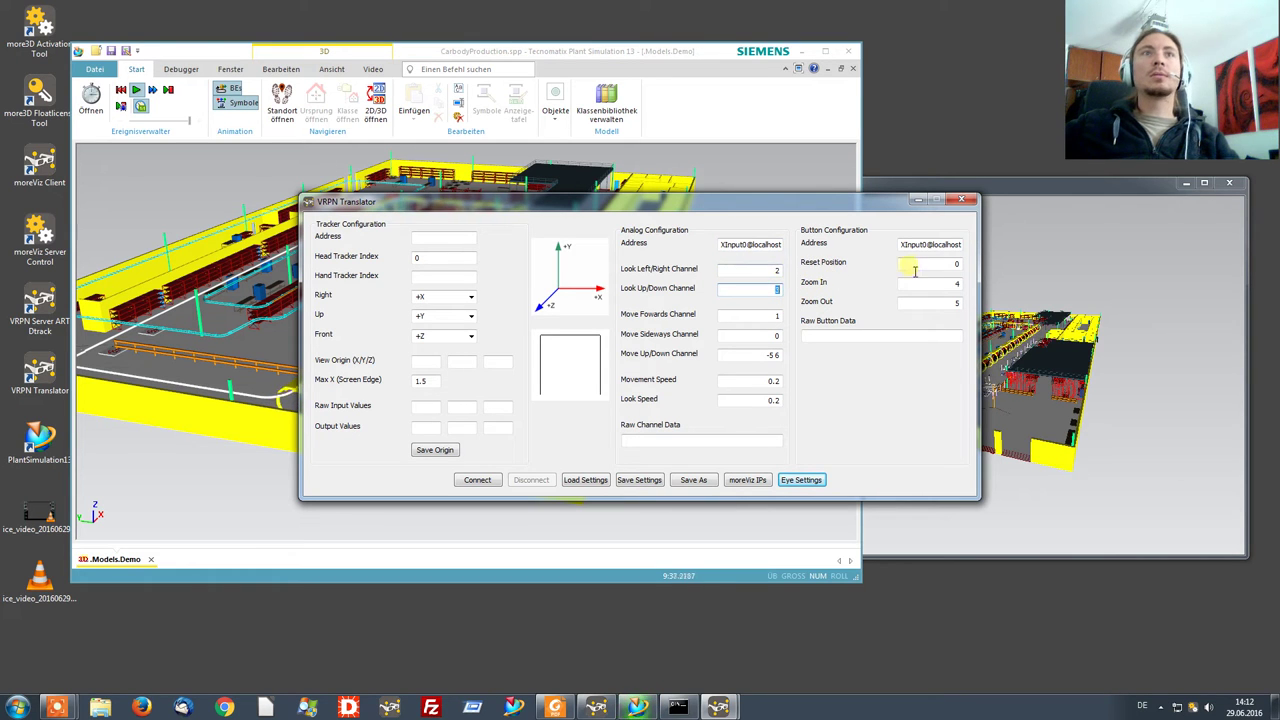
drag(817, 202, 641, 326)
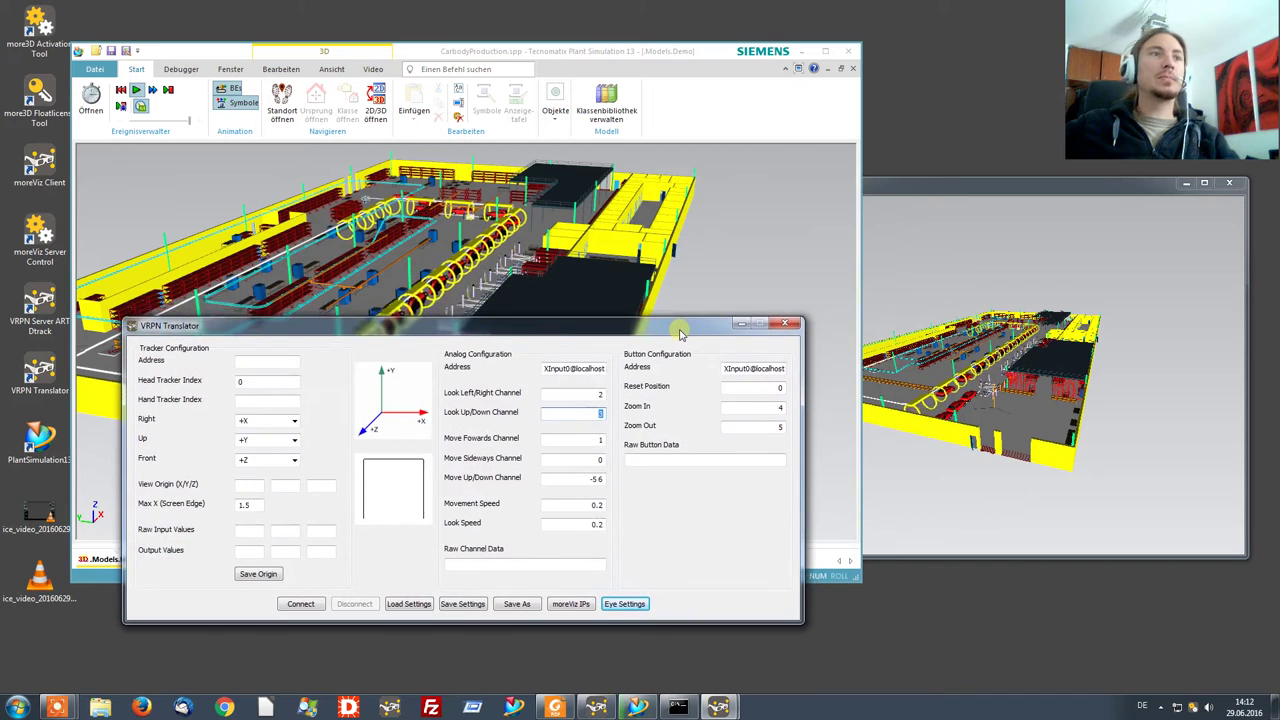
- Connect VRPN Translator so the Xbox pad steers the moreViz view
click(300, 604)
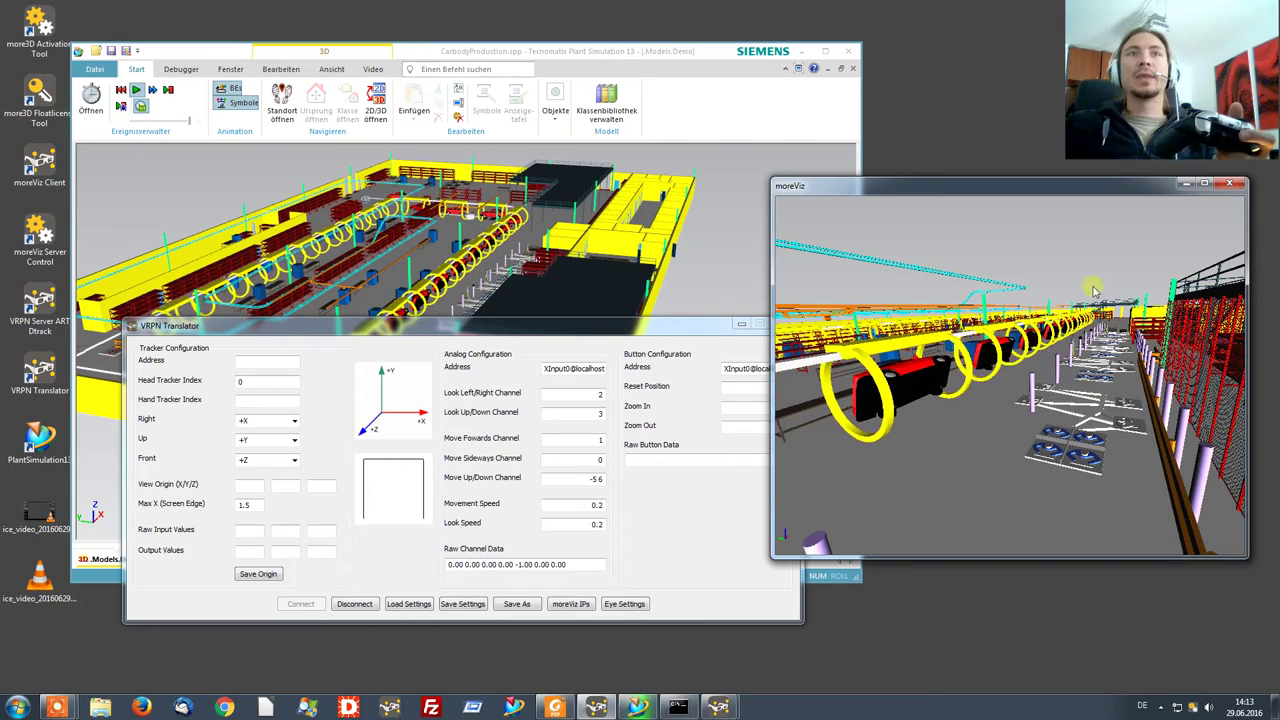
- Turn on Anaglyph Mode in moreViz General Settings and bring the moreViz window forward
right_click(1108, 503)
click(1155, 592)
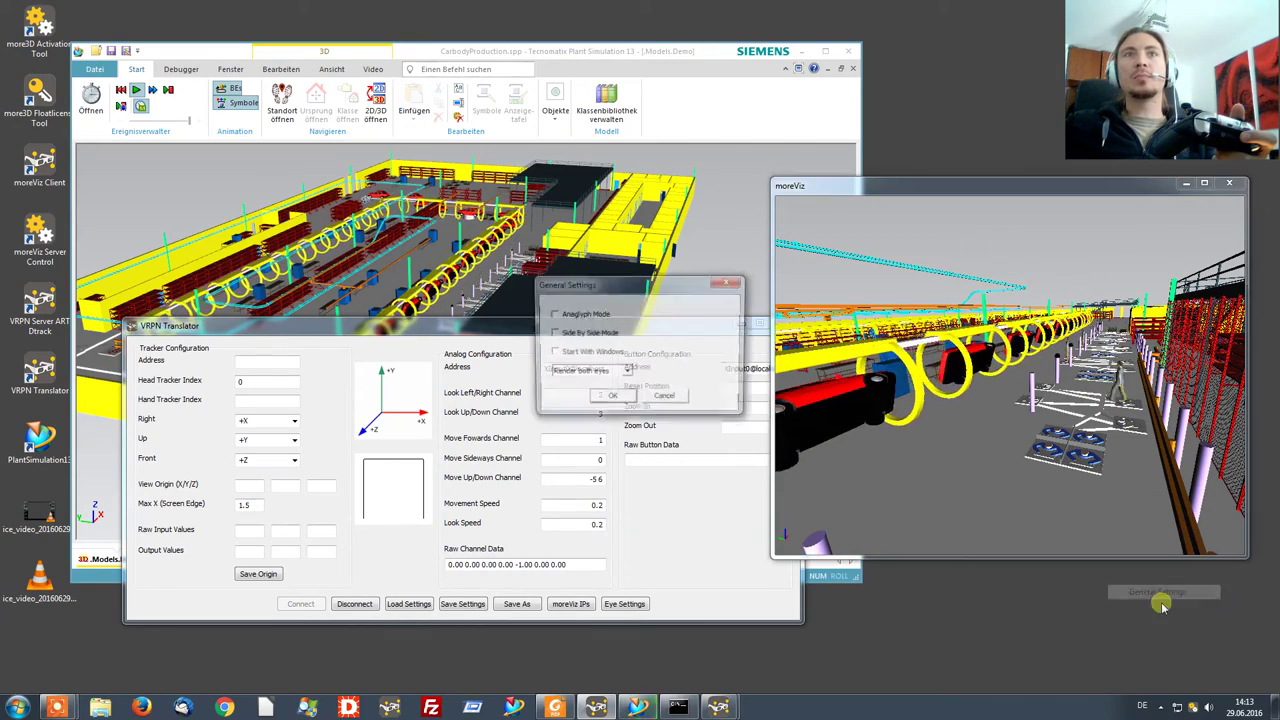
click(588, 316)
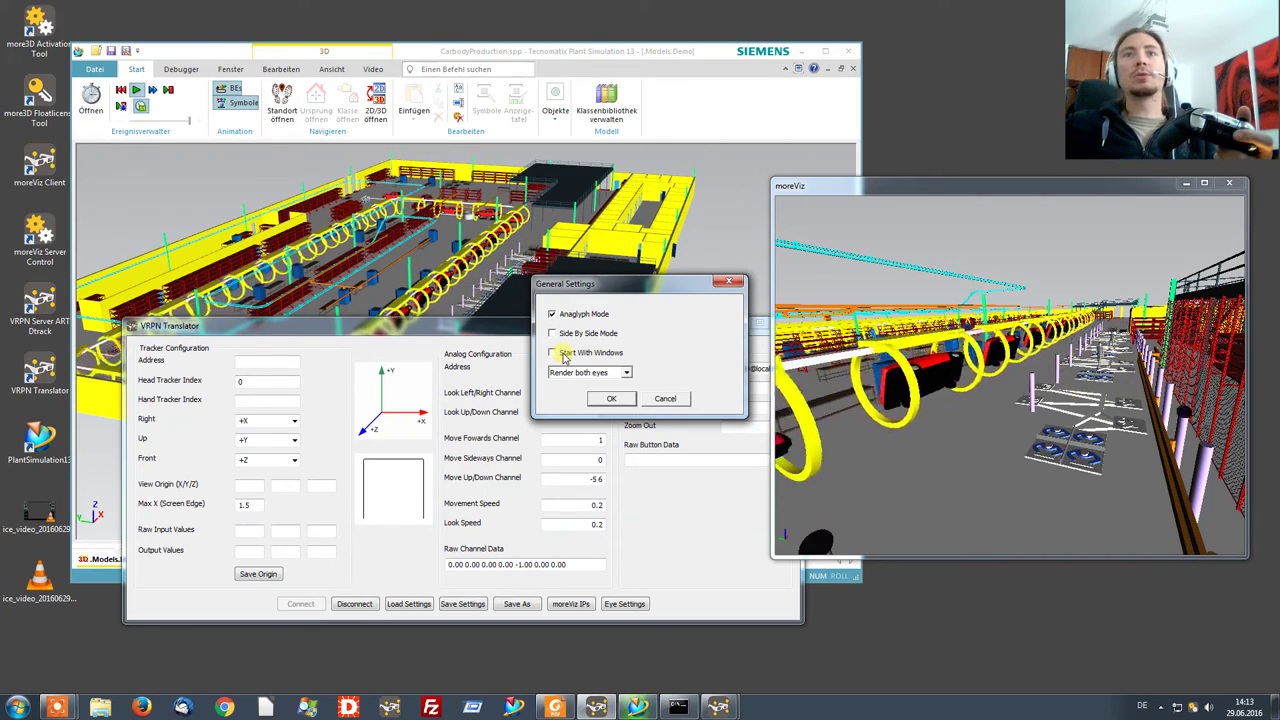
click(611, 399)
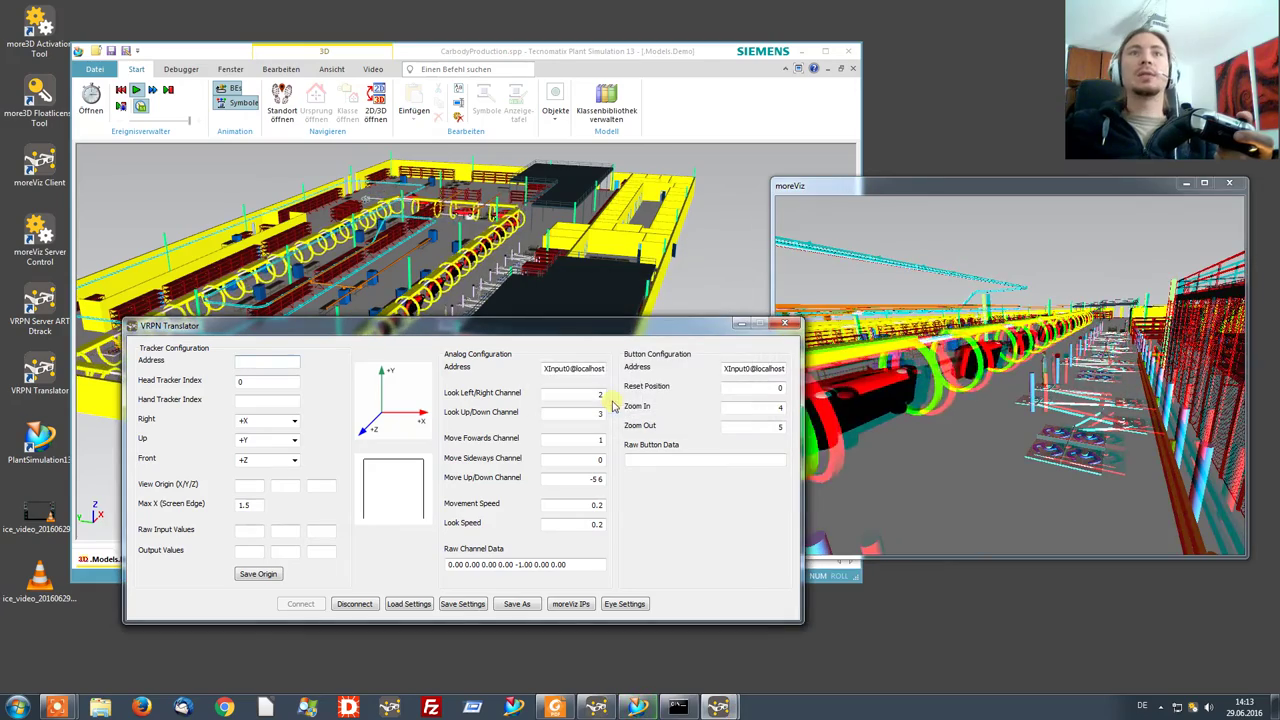
click(834, 189)
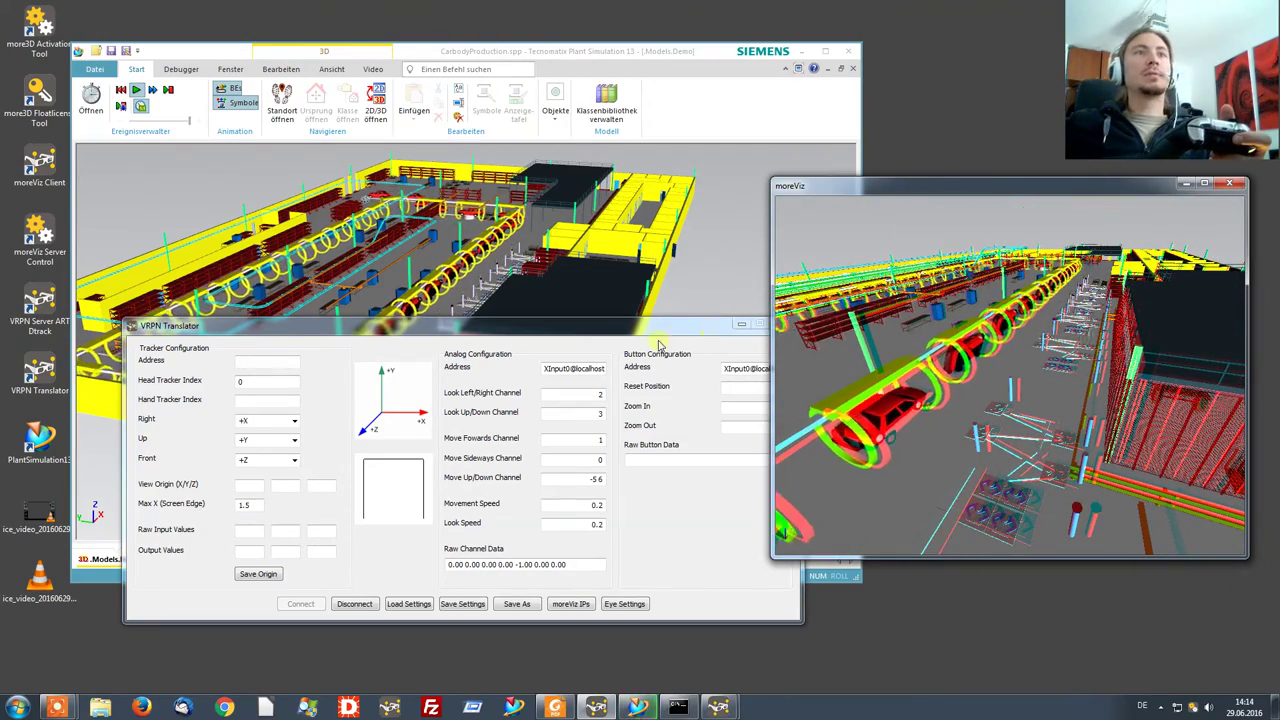
- Set the stereo interpupillary distance to 30 mm and minimum focal distance to 10 cm
click(651, 592)
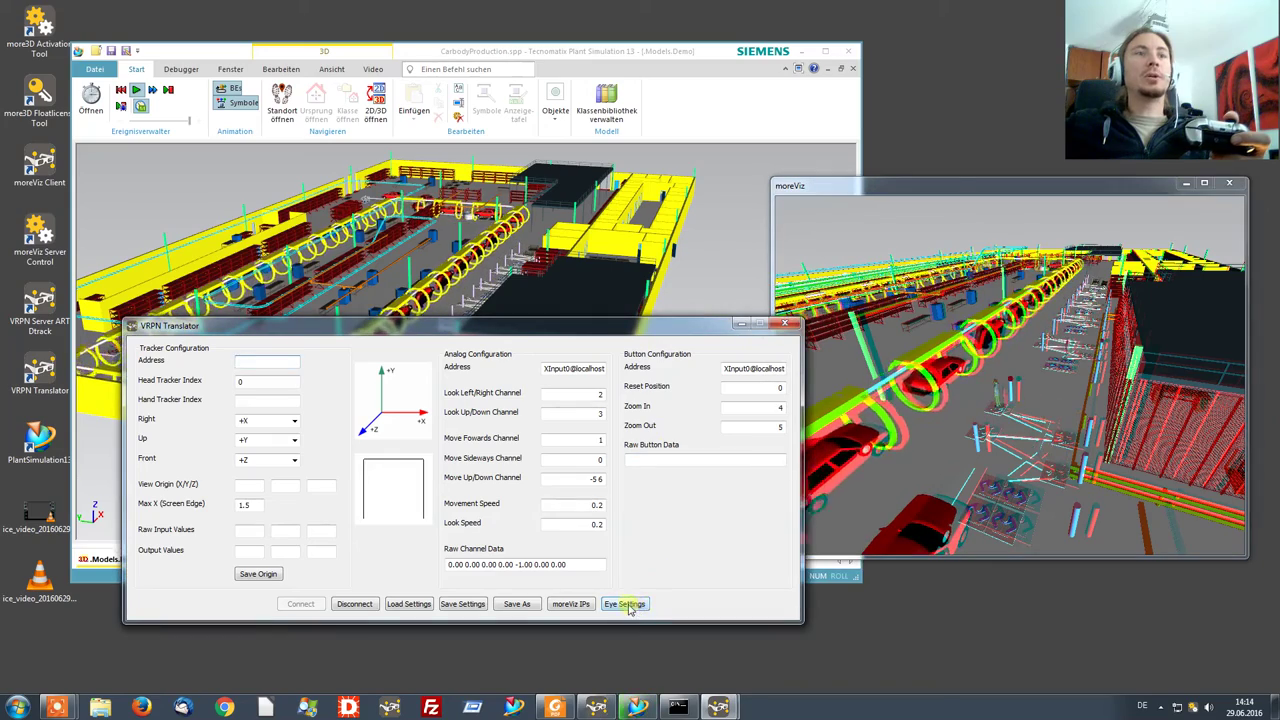
click(624, 604)
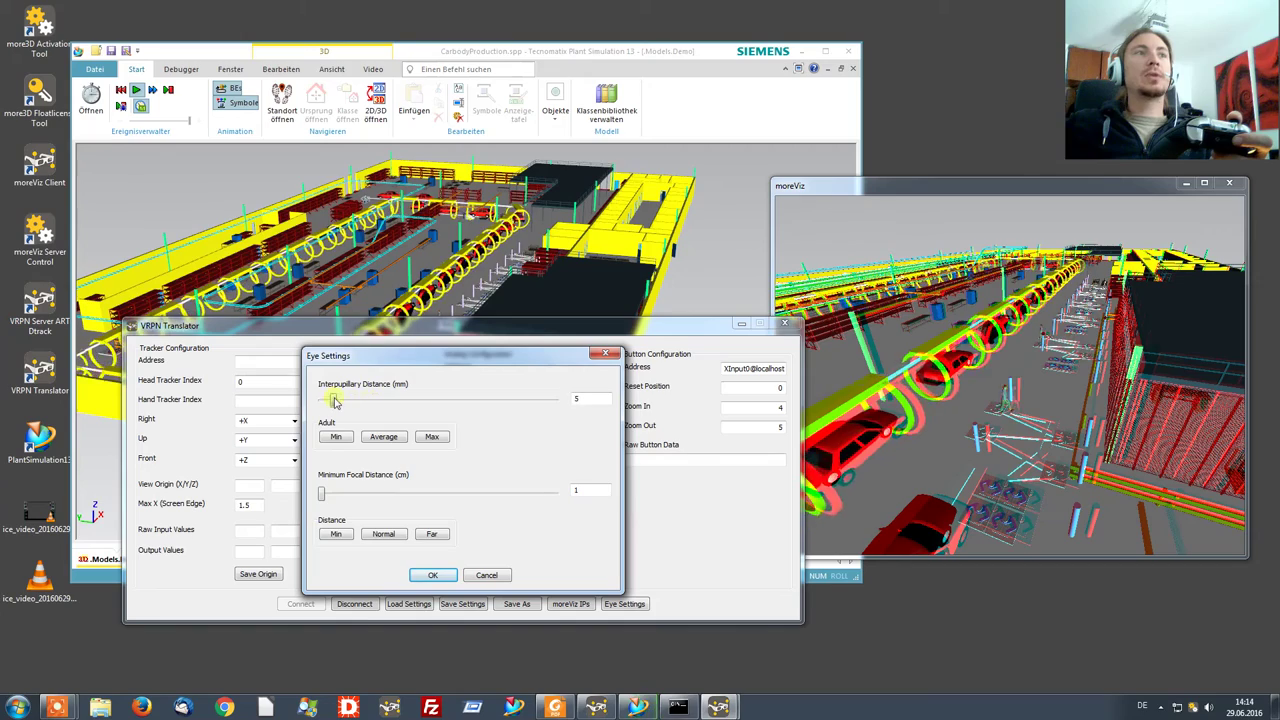
drag(357, 400, 403, 408)
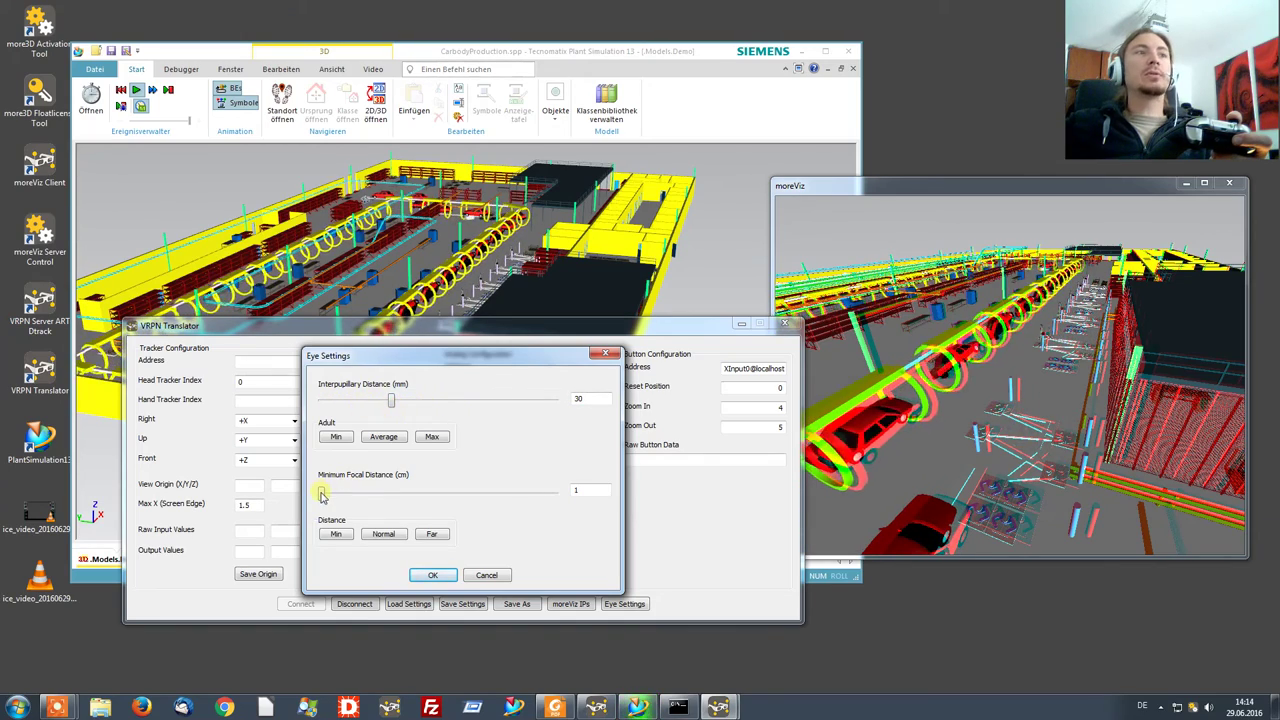
drag(322, 497, 337, 500)
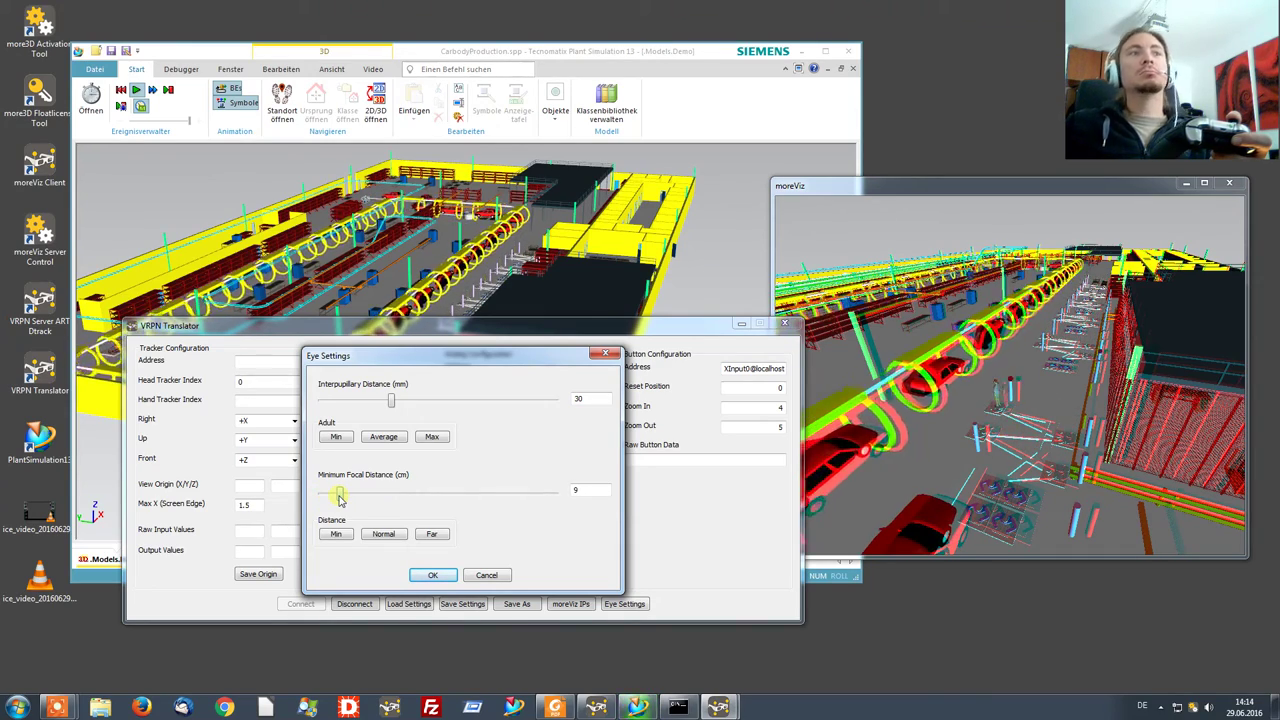
drag(340, 500, 342, 499)
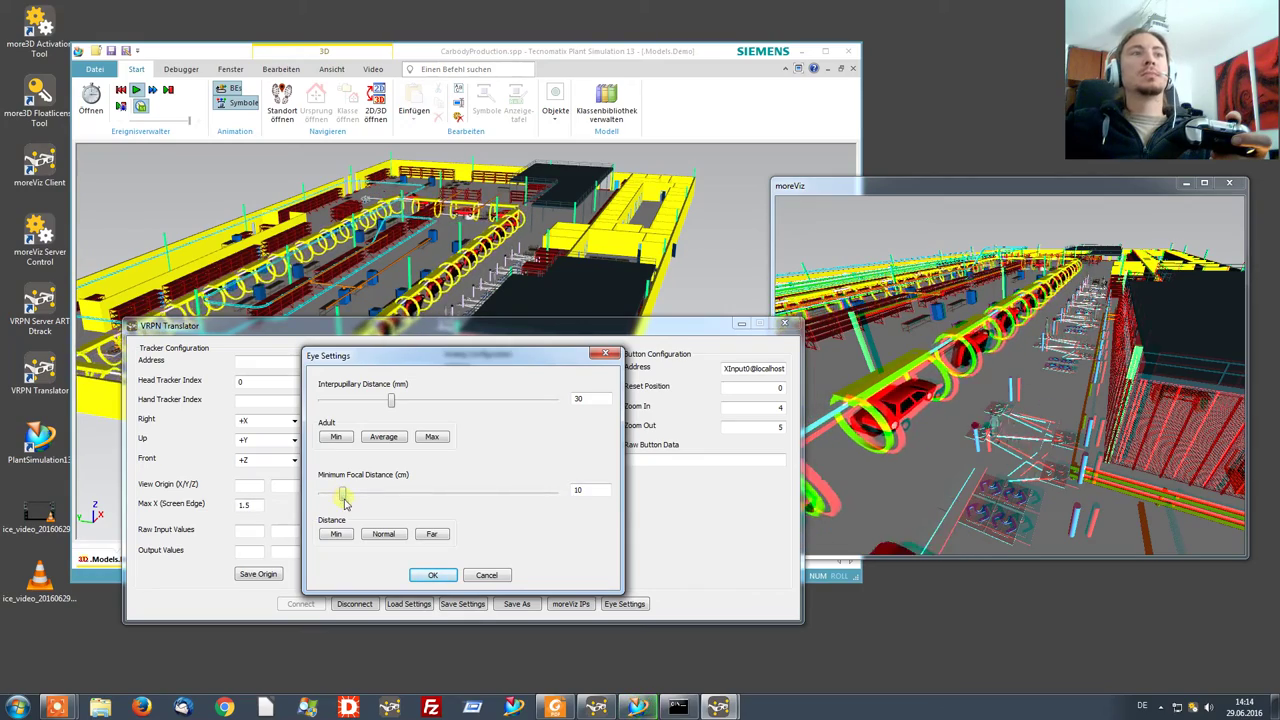
click(434, 576)
- Retune the minimum focal distance to 30 cm, then 40 cm, comparing the anaglyph view
click(620, 604)
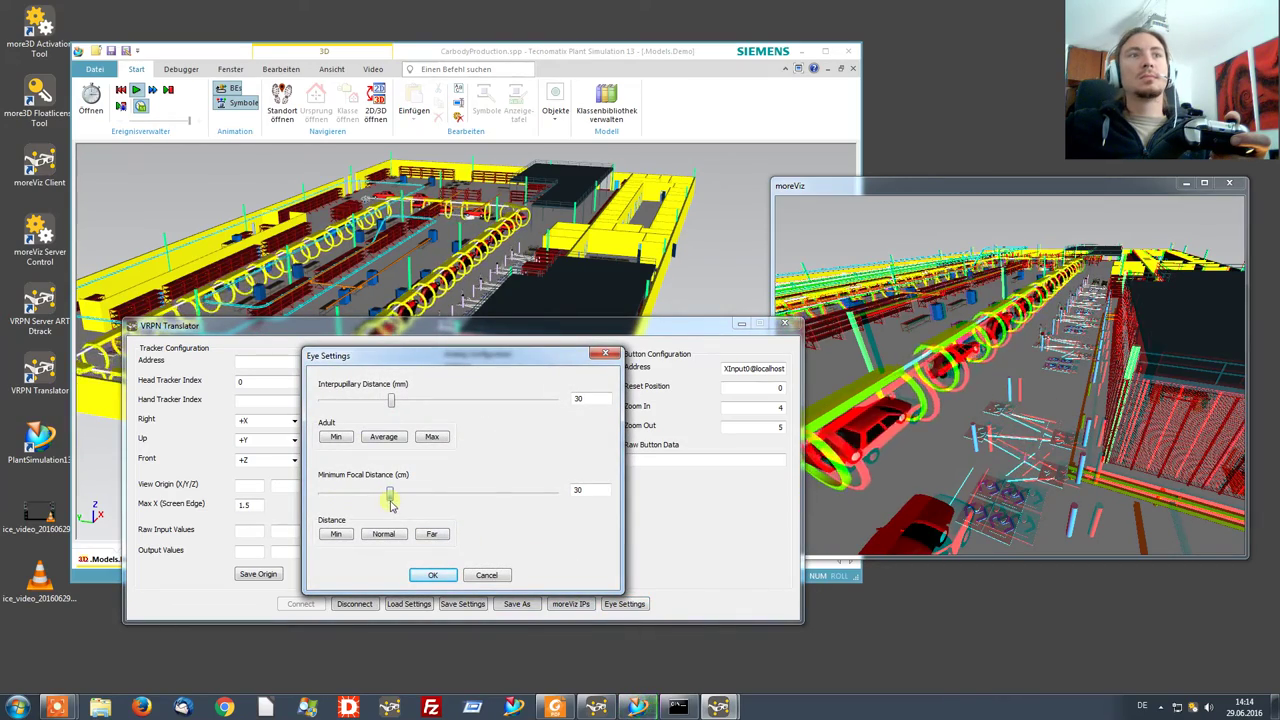
click(436, 575)
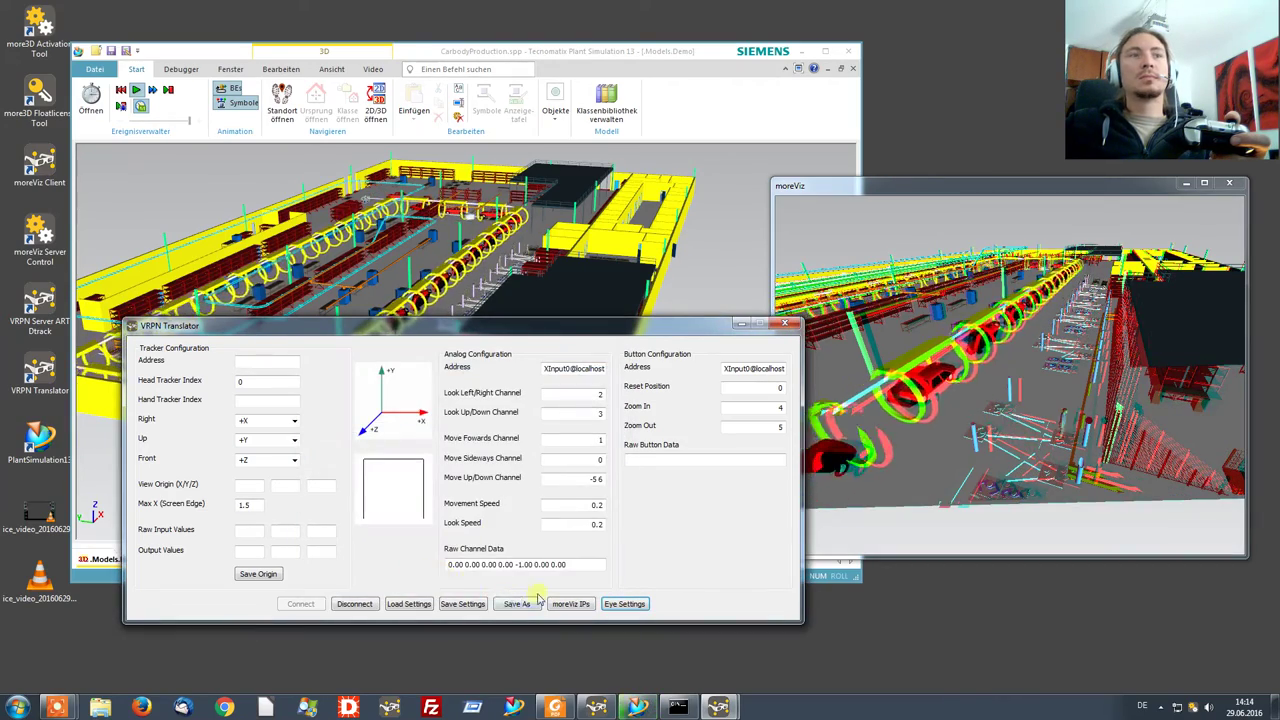
click(625, 605)
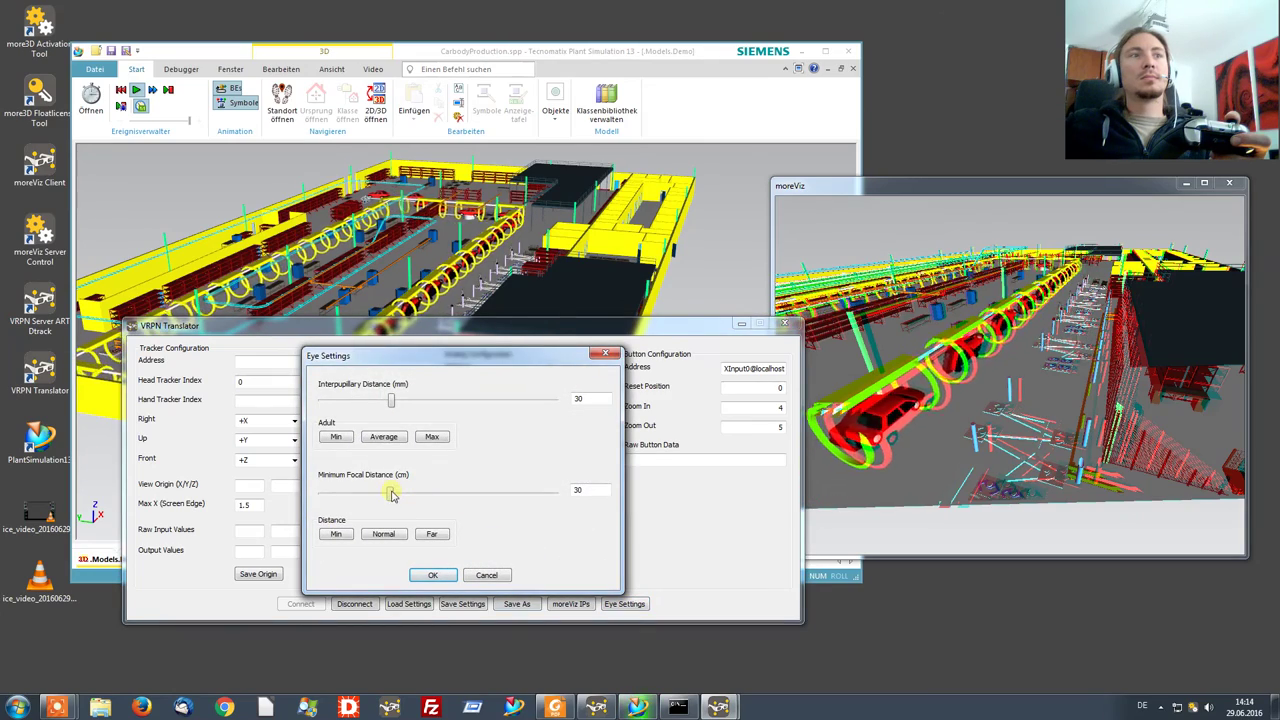
click(432, 576)
click(938, 453)
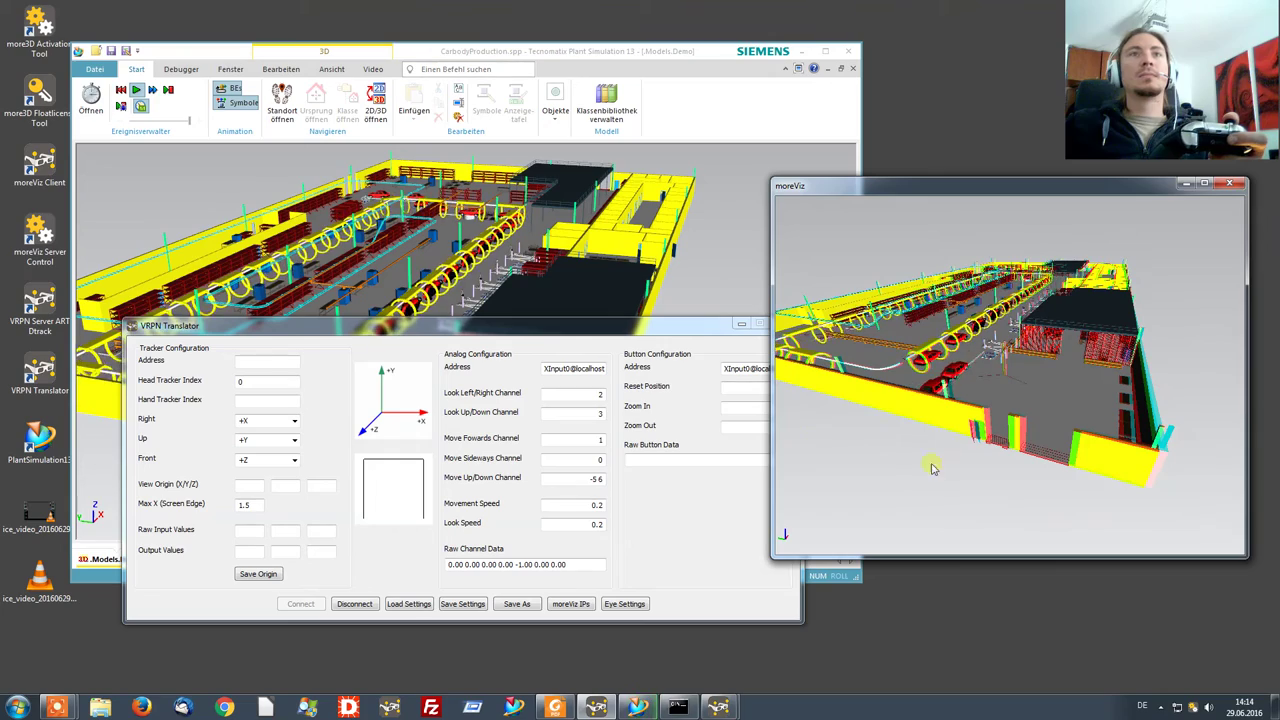
click(626, 605)
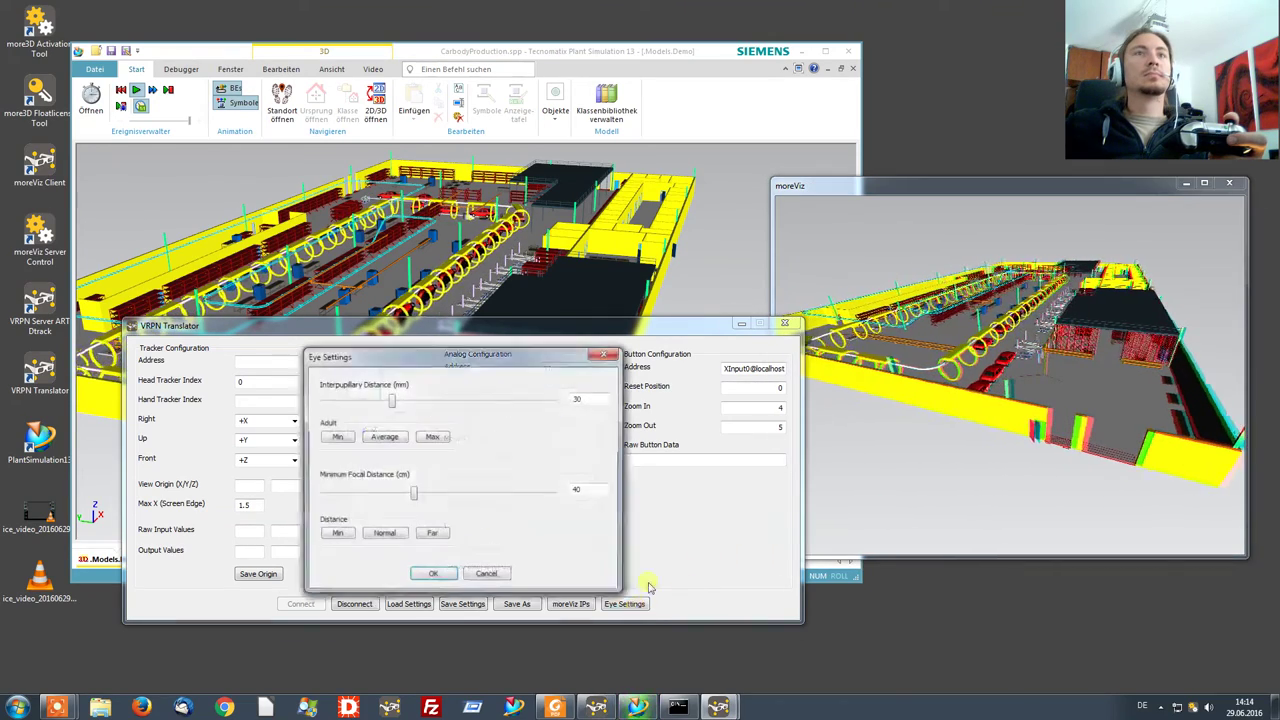
click(432, 575)
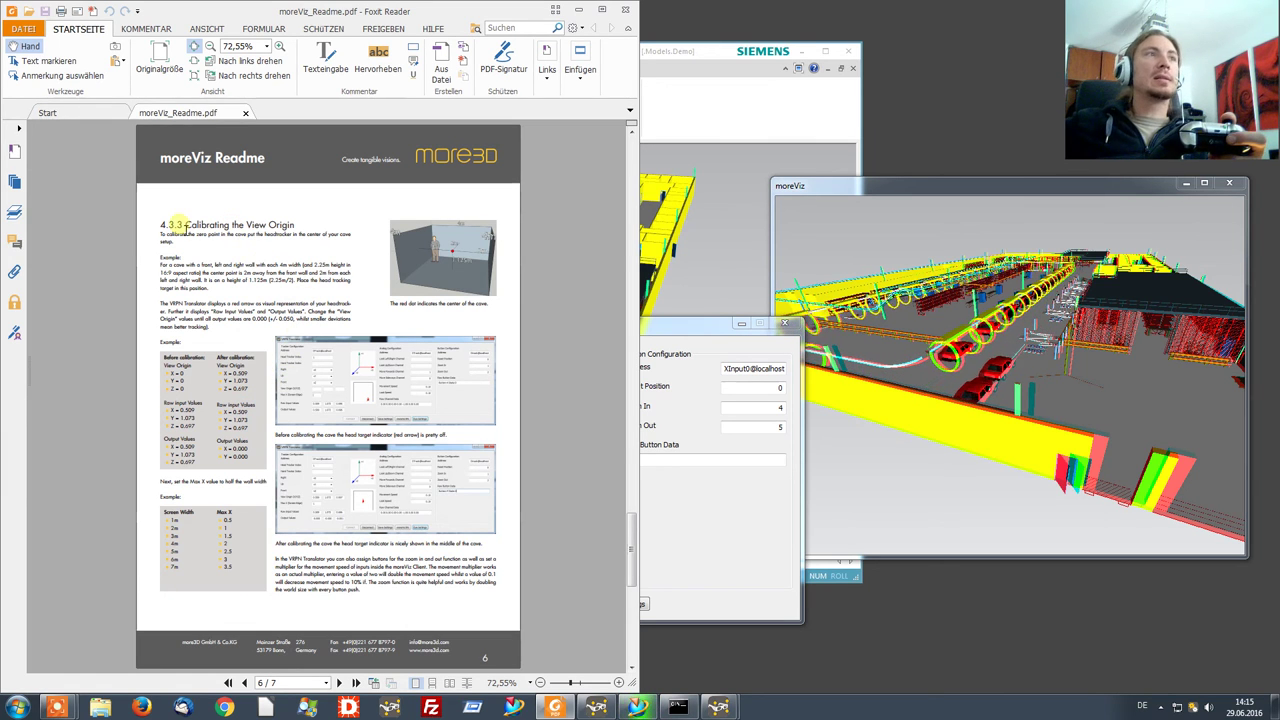
- Select and deselect the Calibrating the View Origin text, then scroll down to page 7
drag(185, 224, 345, 618)
click(350, 614)
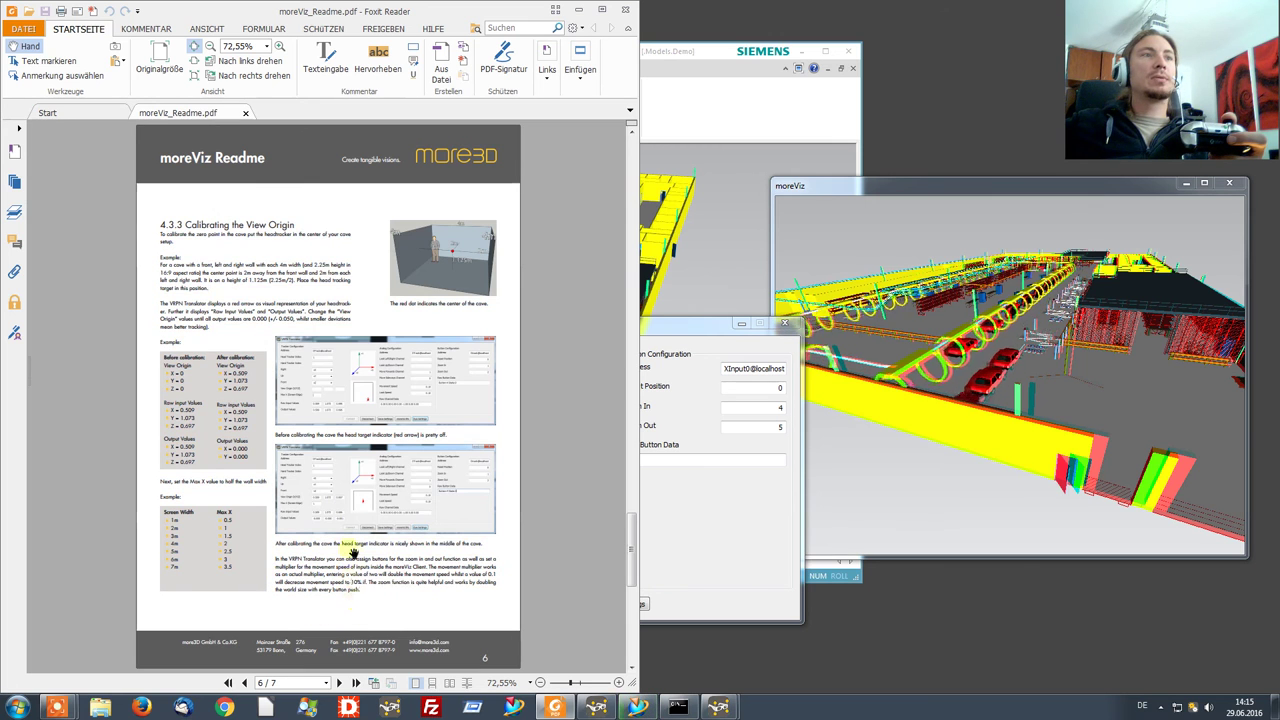
scroll(352, 527, down, 3)
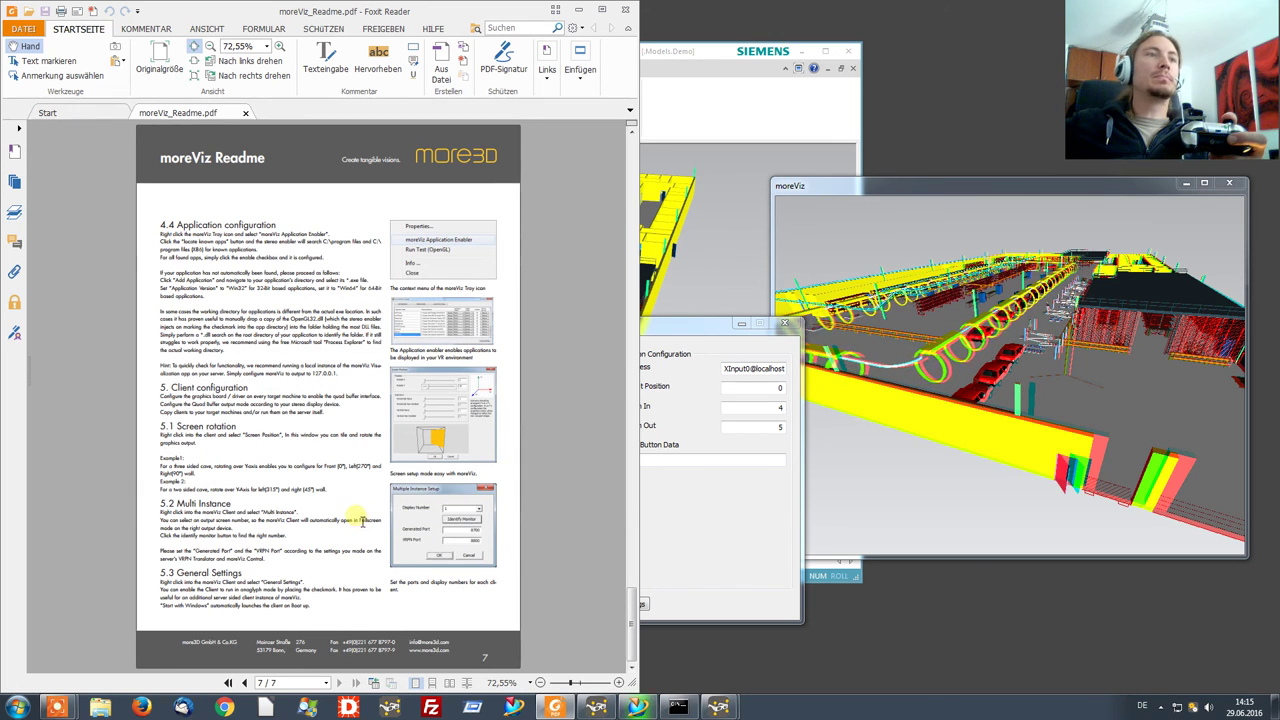